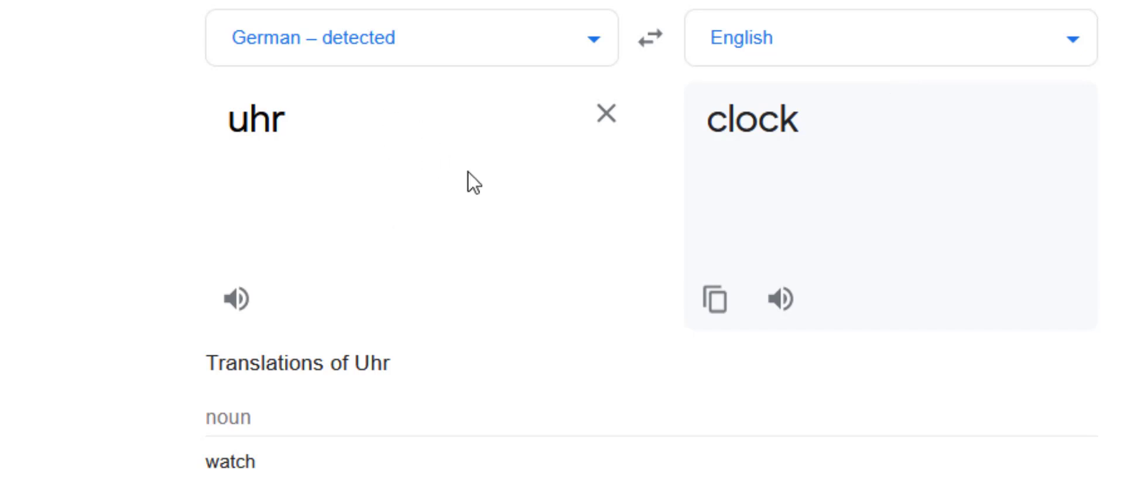
Translate 'uhr' into Russian, then translate the English word 'one' into Italian.
click(1069, 47)
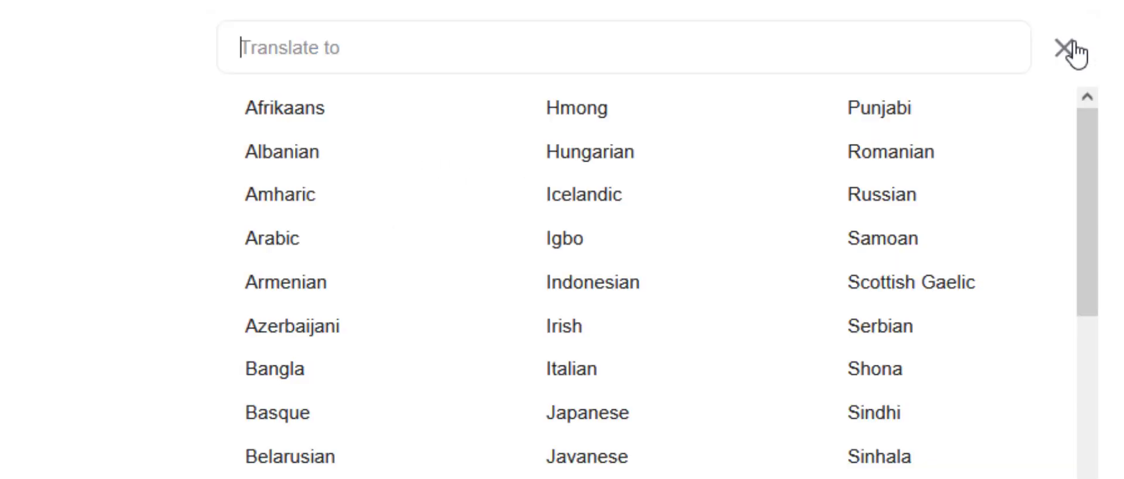
click(866, 194)
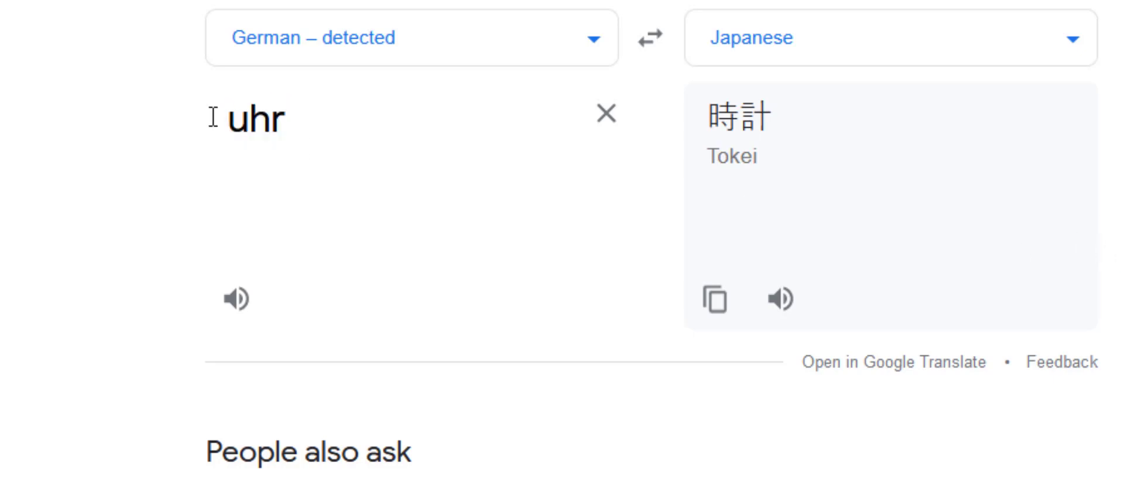
click(396, 47)
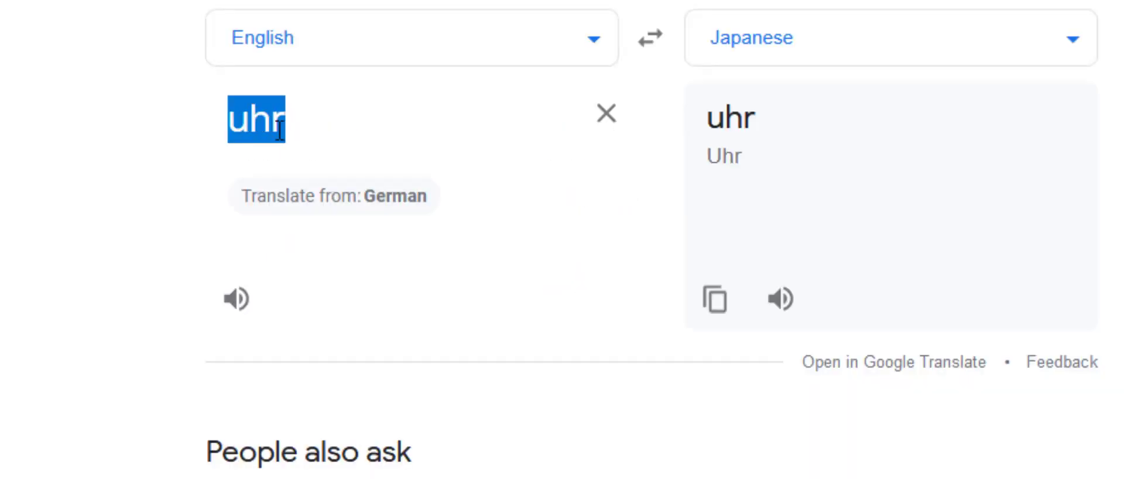
text(one)
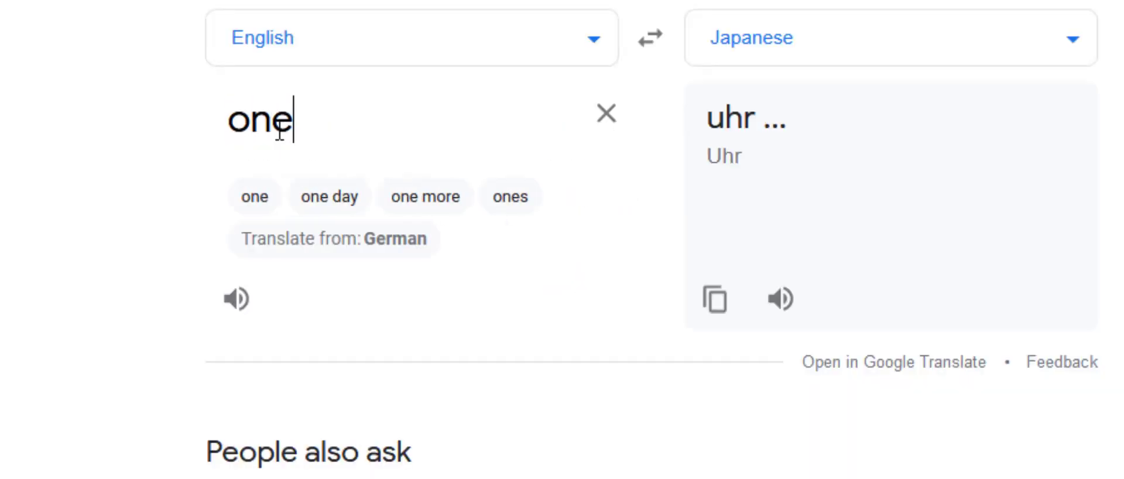
click(1075, 39)
click(843, 142)
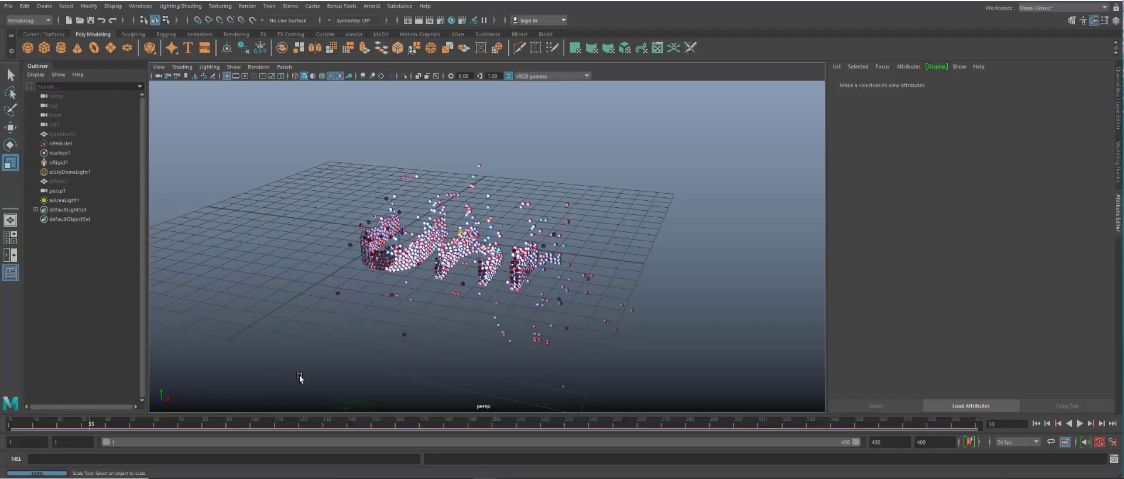
alt+drag(301, 379, 505, 338)
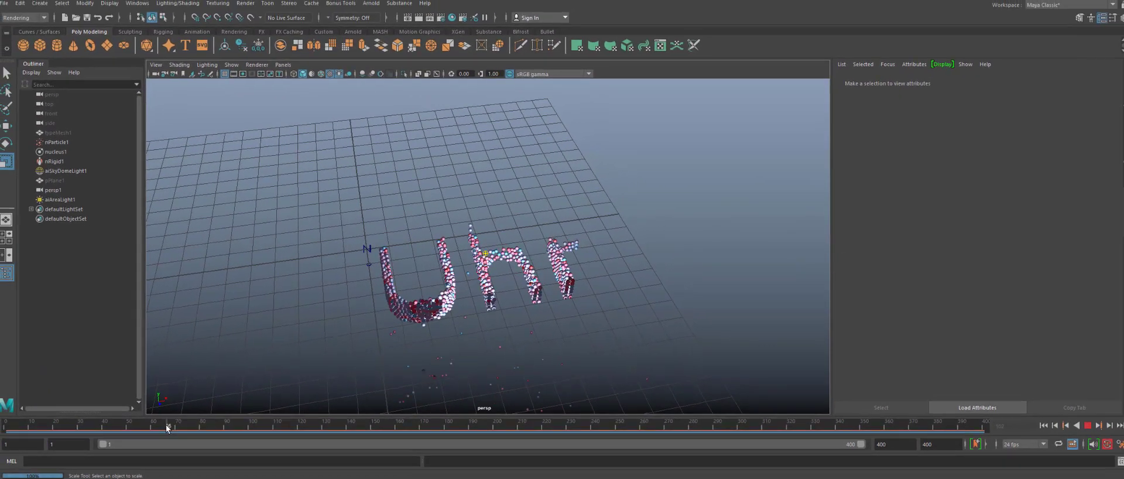
drag(167, 427, 143, 431)
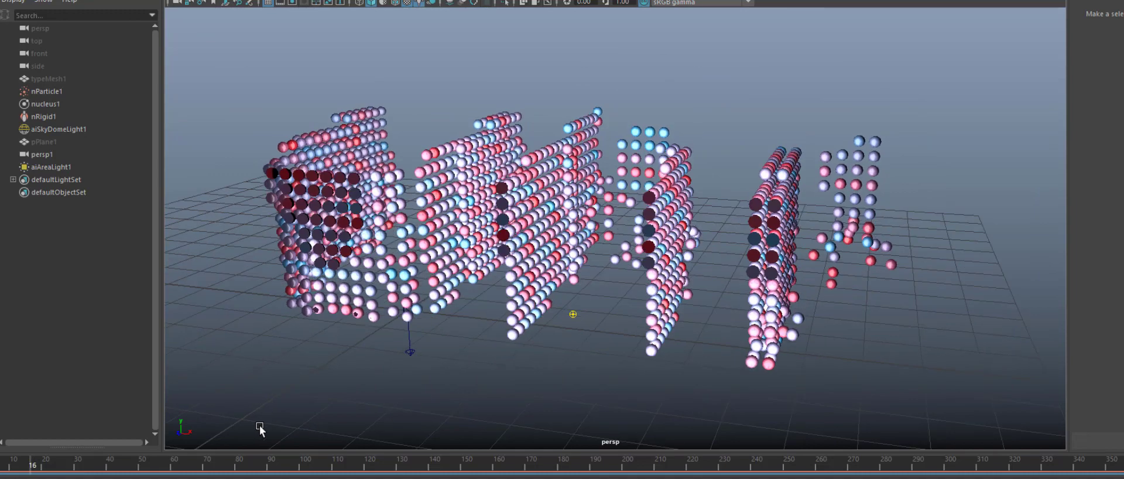
drag(33, 466, 139, 467)
alt+drag(588, 307, 588, 275)
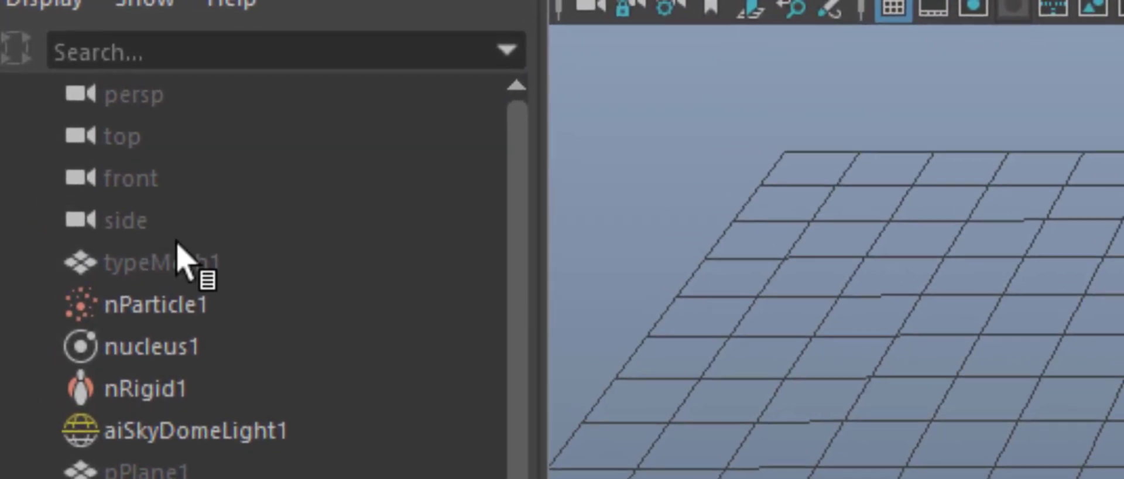
Select typeMesh1 and orbit down to a low view of the Uhr collider letters.
click(251, 253)
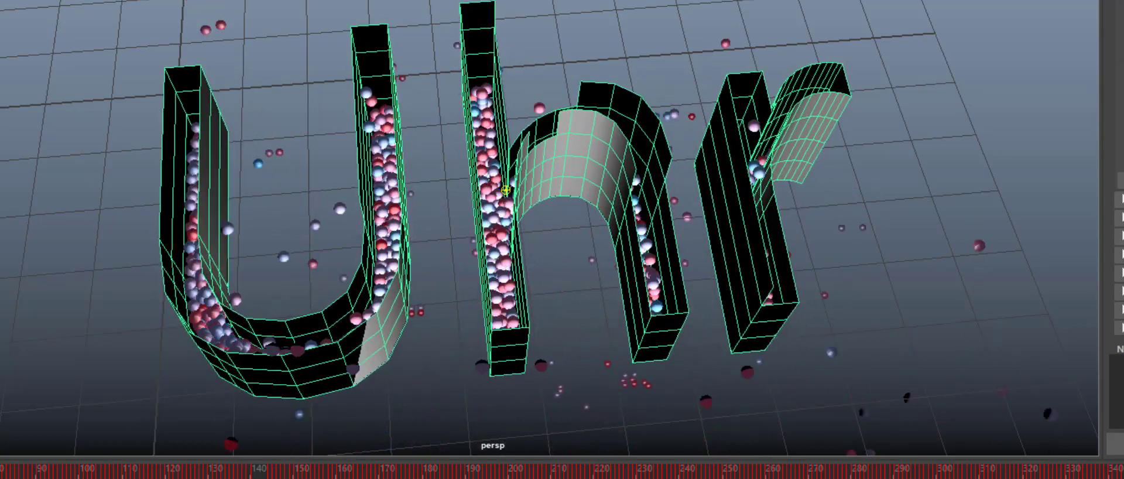
alt+drag(579, 298, 619, 305)
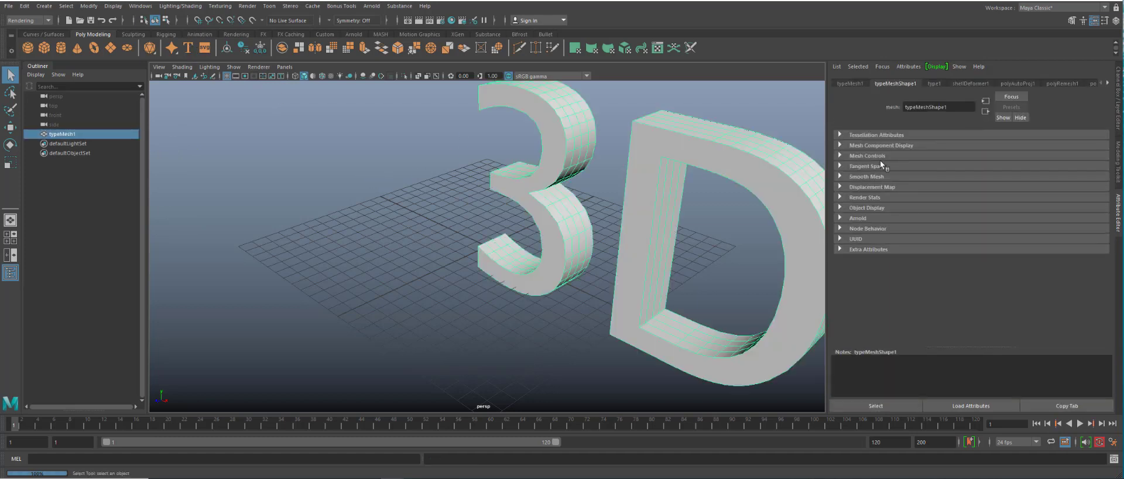
Replace the type object's text with '3'.
drag(875, 147, 826, 145)
key(BackSpace)
text(3)
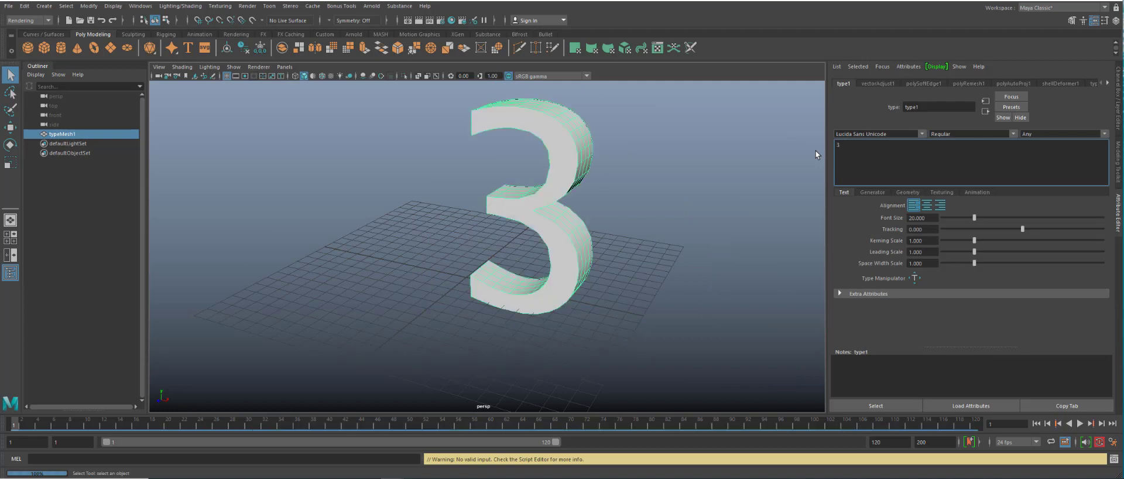
alt+drag(642, 266, 702, 258)
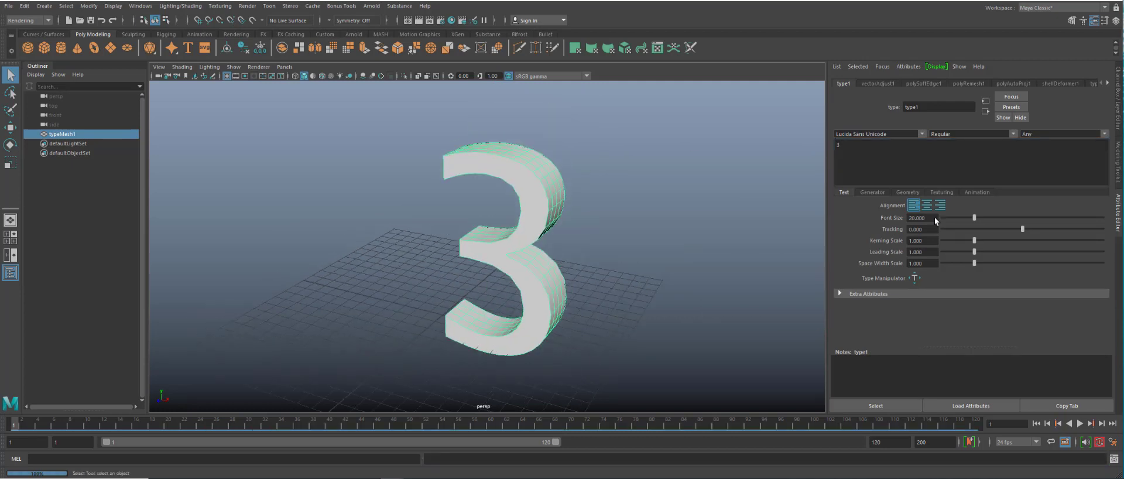
Set the 3's font to Lucida Sans and lower its font size to 5.732.
click(922, 134)
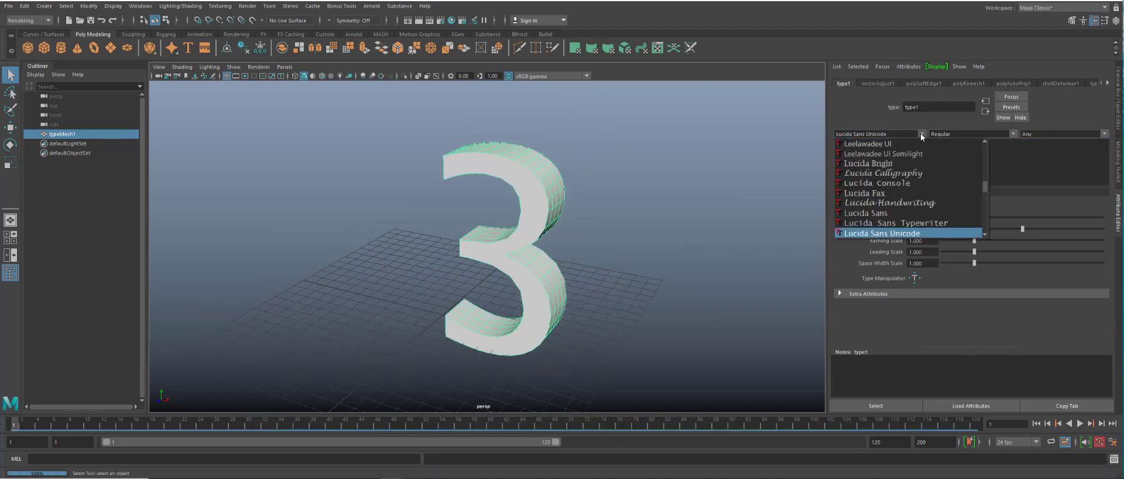
click(895, 213)
alt+drag(626, 258, 639, 256)
alt+drag(657, 317, 575, 334)
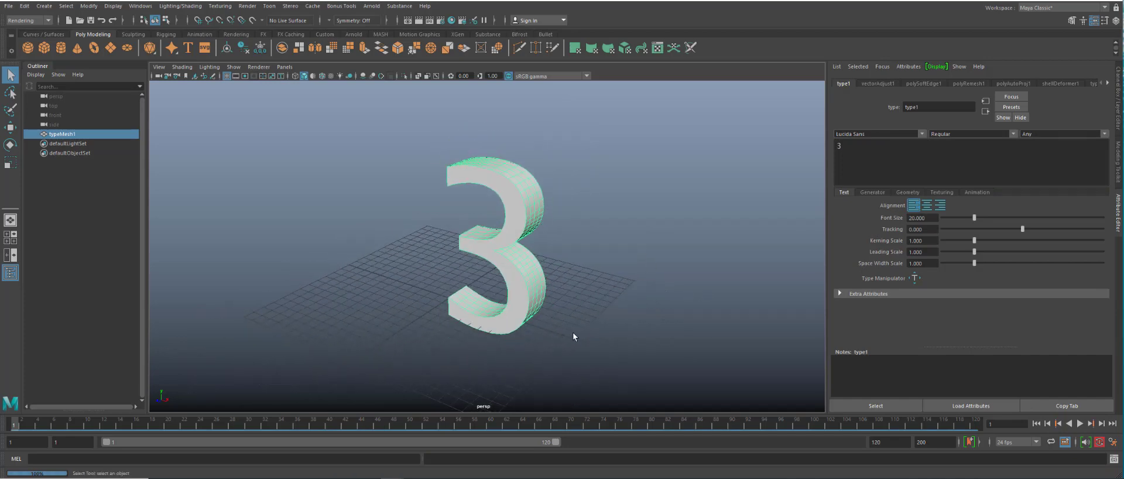
drag(974, 217, 961, 217)
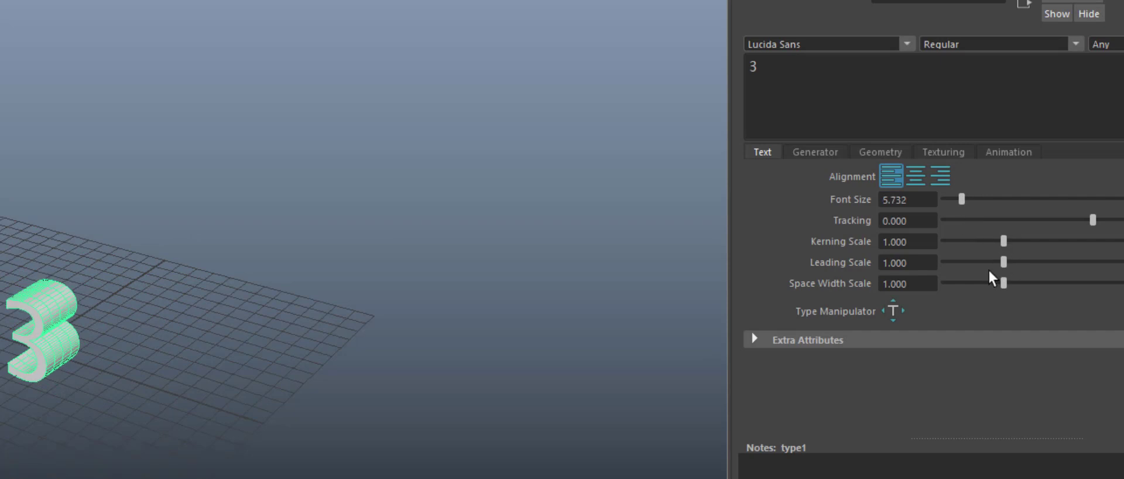
Set the 3's extrude distance to 1.420.
click(886, 150)
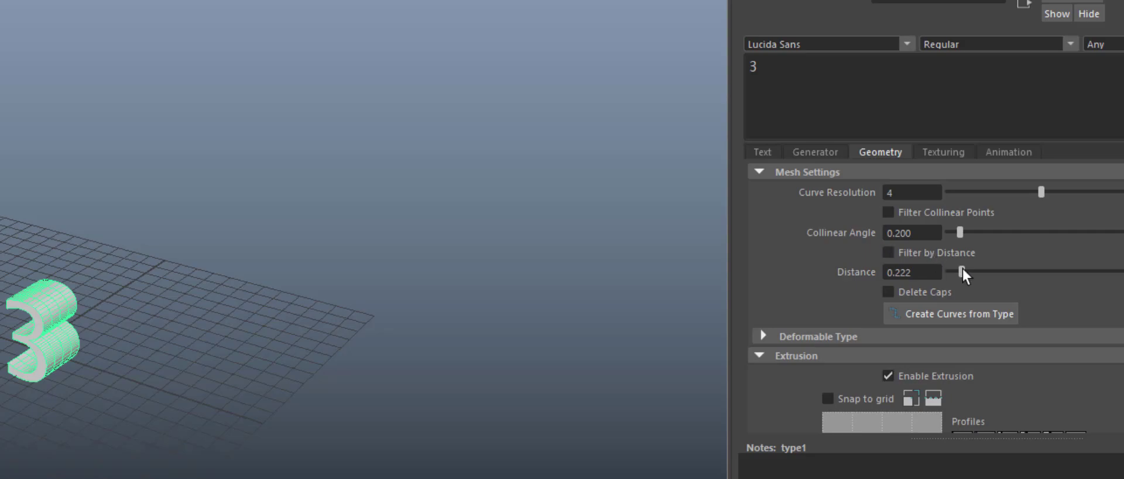
scroll(962, 268, down, 5)
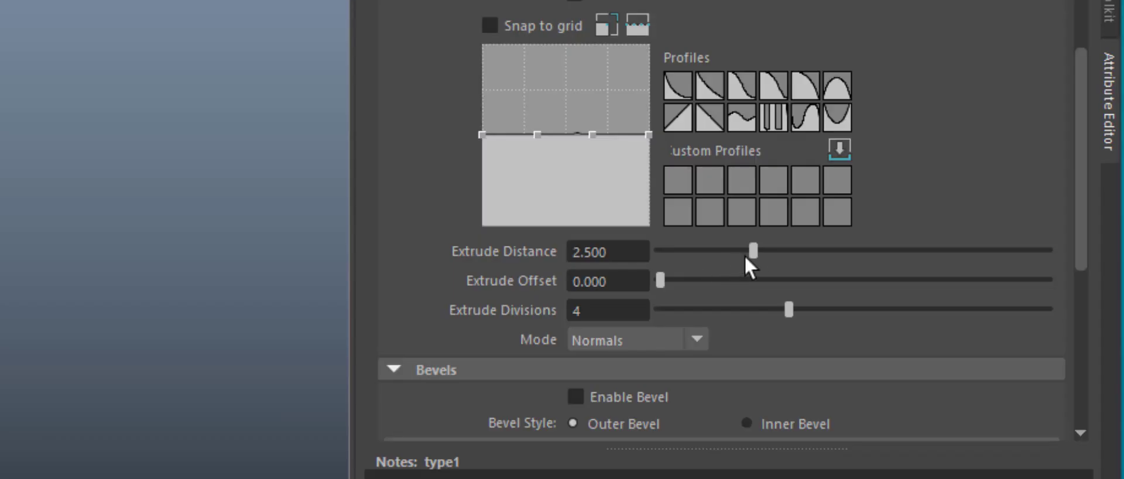
drag(754, 250, 724, 261)
drag(851, 259, 844, 261)
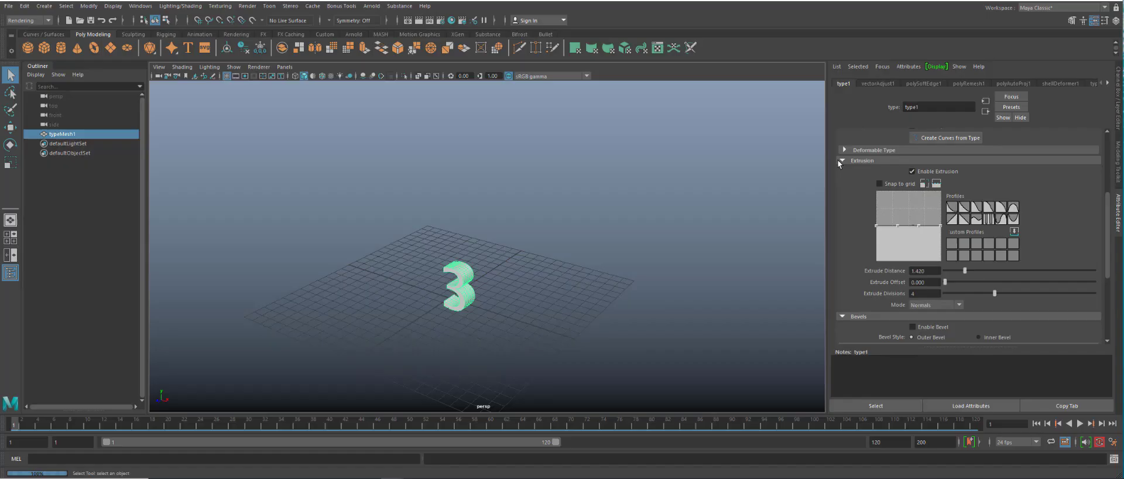
click(669, 69)
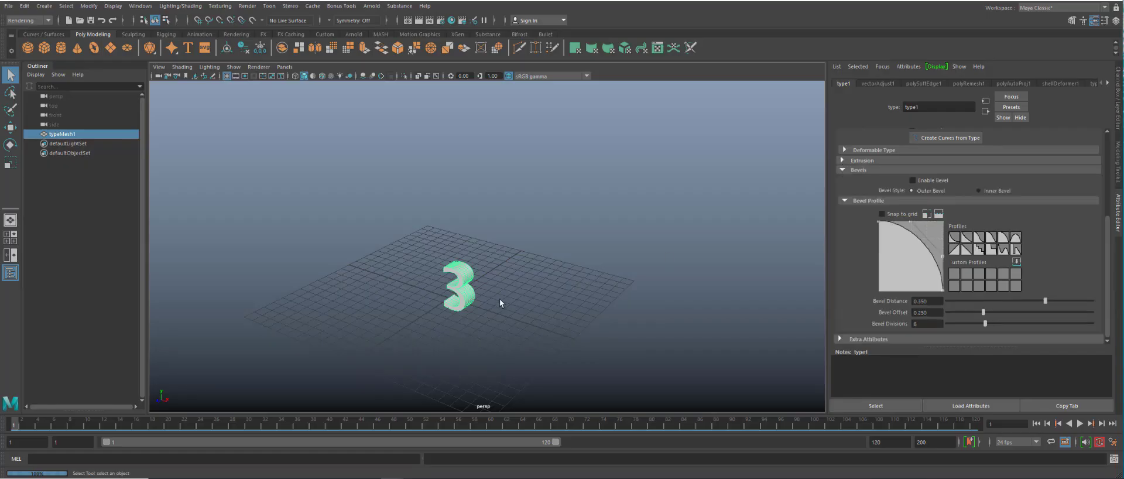
Turn on Deformable Type so the 3's mesh is evenly subdivided.
alt+drag(681, 296, 646, 253)
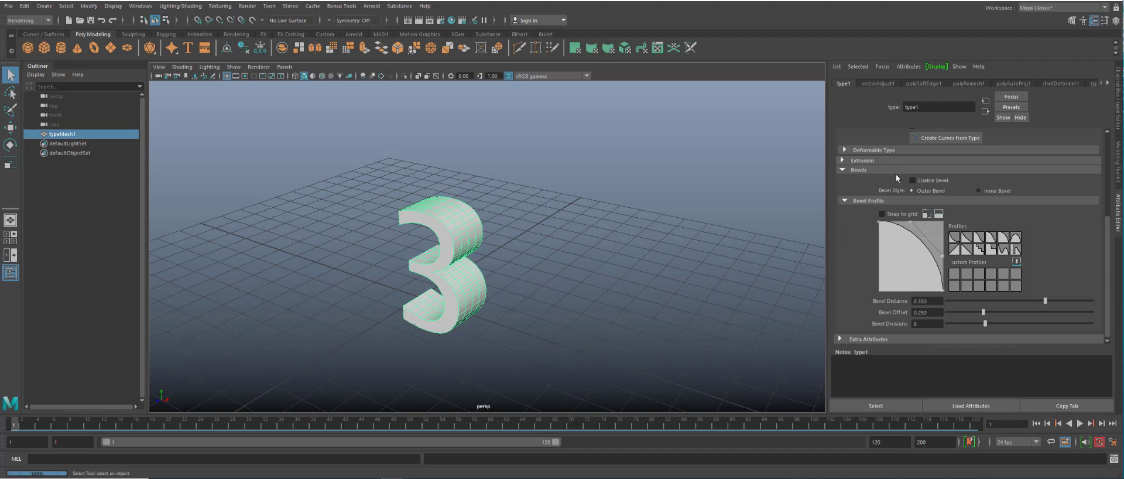
click(844, 150)
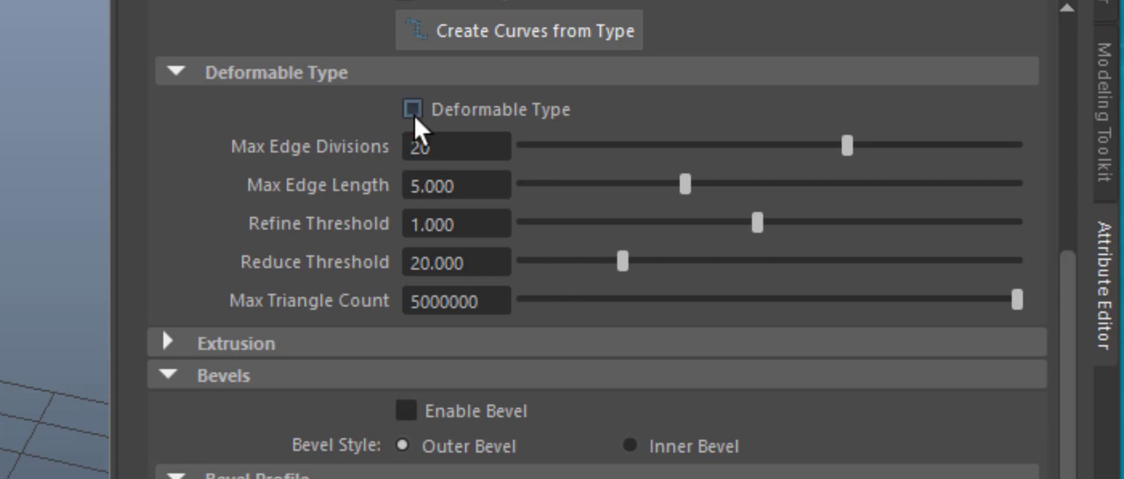
click(414, 113)
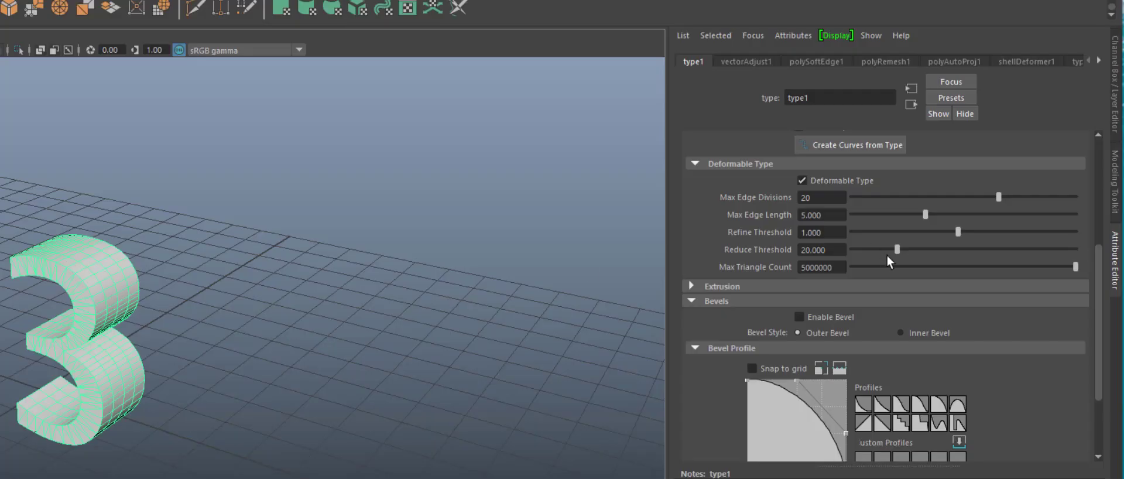
click(802, 181)
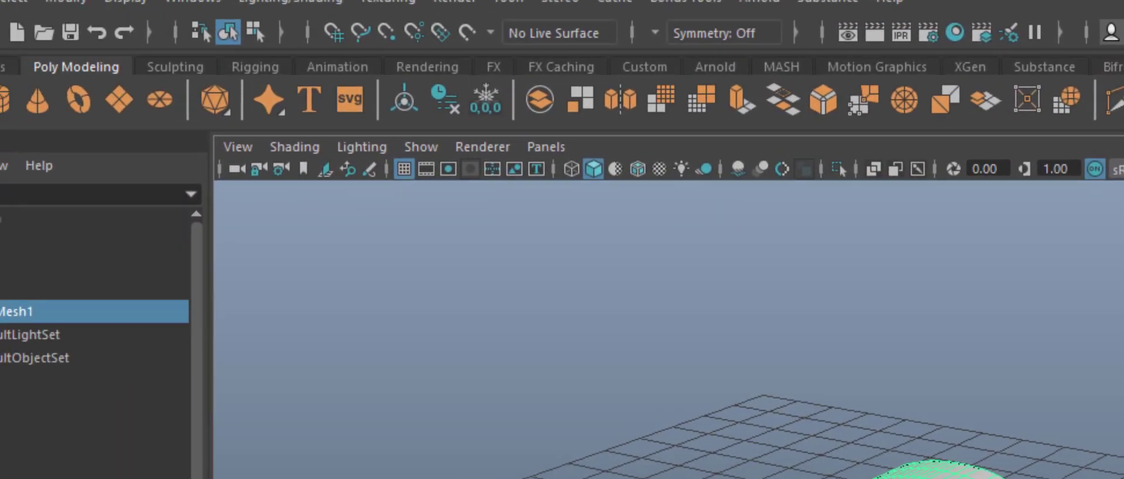
Switch to the FX menu set and open nParticles Fill Object options at Resolution 40.
click(61, 53)
click(110, 159)
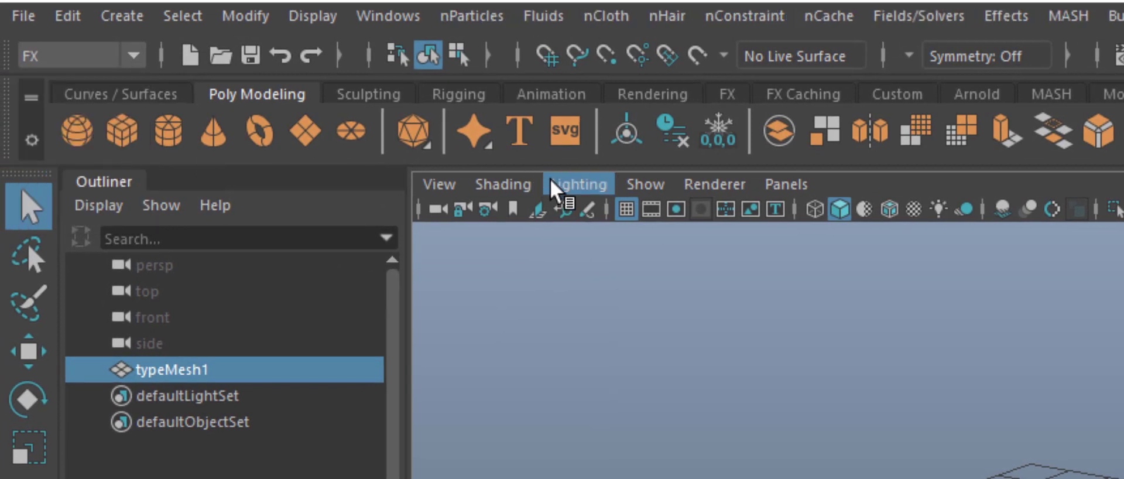
click(486, 13)
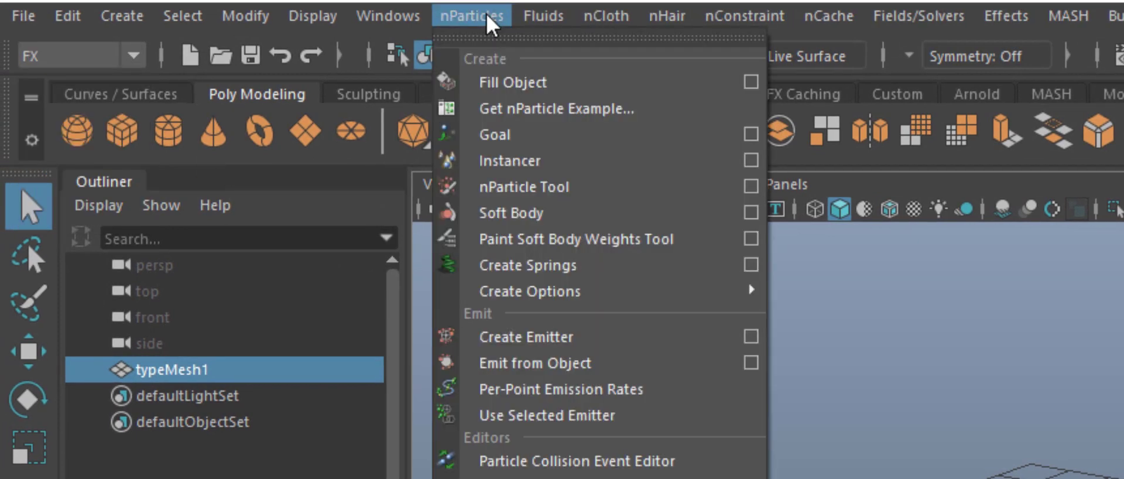
click(750, 82)
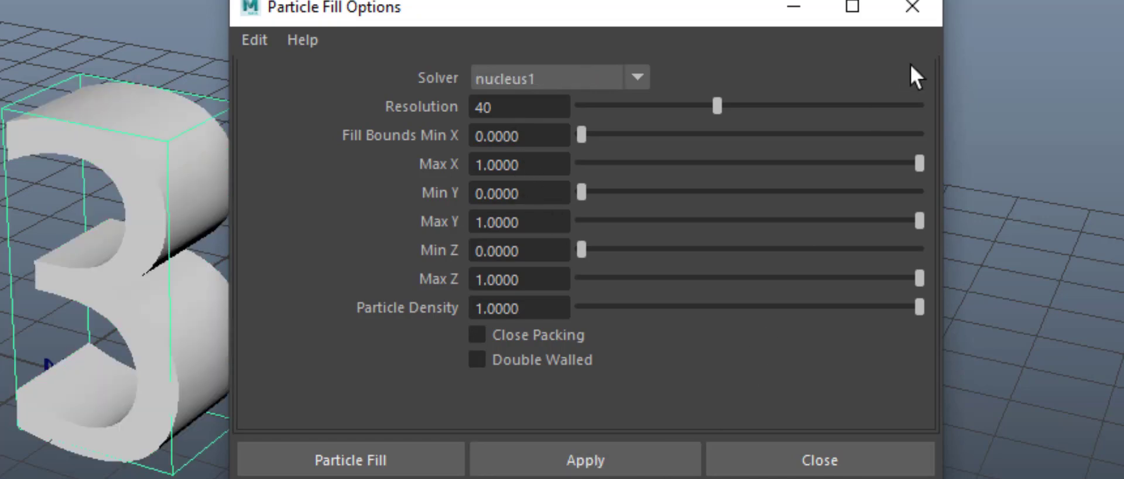
Hide the typeMesh1 3 so only its fill particles are visible.
click(914, 17)
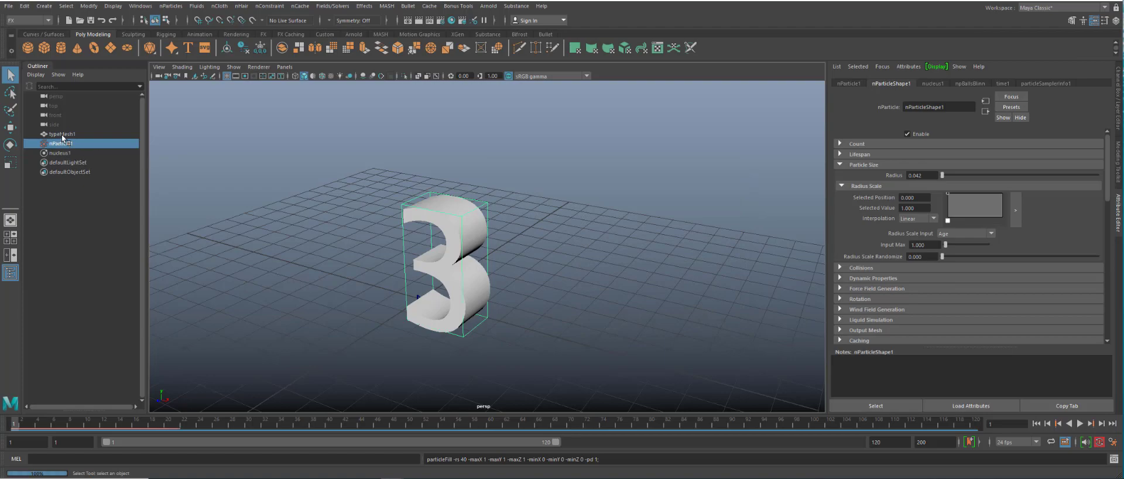
click(63, 134)
key(ctrl+h)
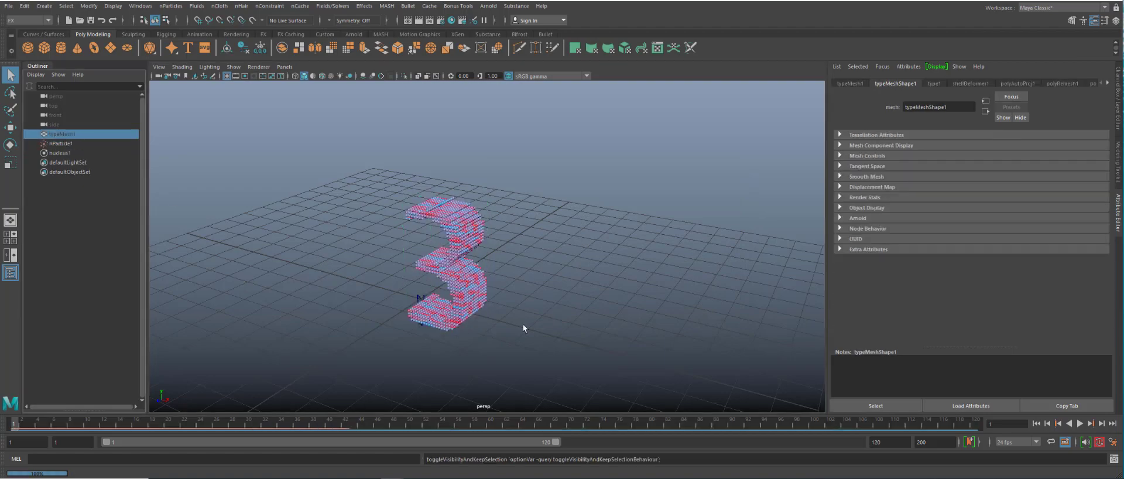
alt+drag(534, 330, 569, 314)
mouse_move(569, 314)
alt+right_down()
mouse_move(589, 304)
mouse_move(556, 326)
alt+right_up()
alt+drag(557, 326, 449, 302)
Set nParticle1's Particle Render Type to Spheres.
click(61, 143)
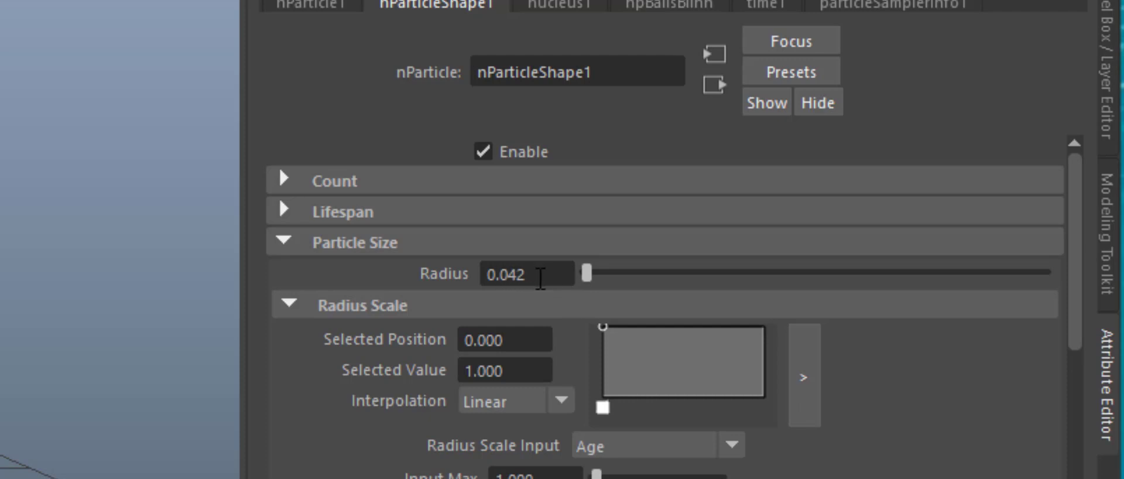
scroll(416, 428, down, 5)
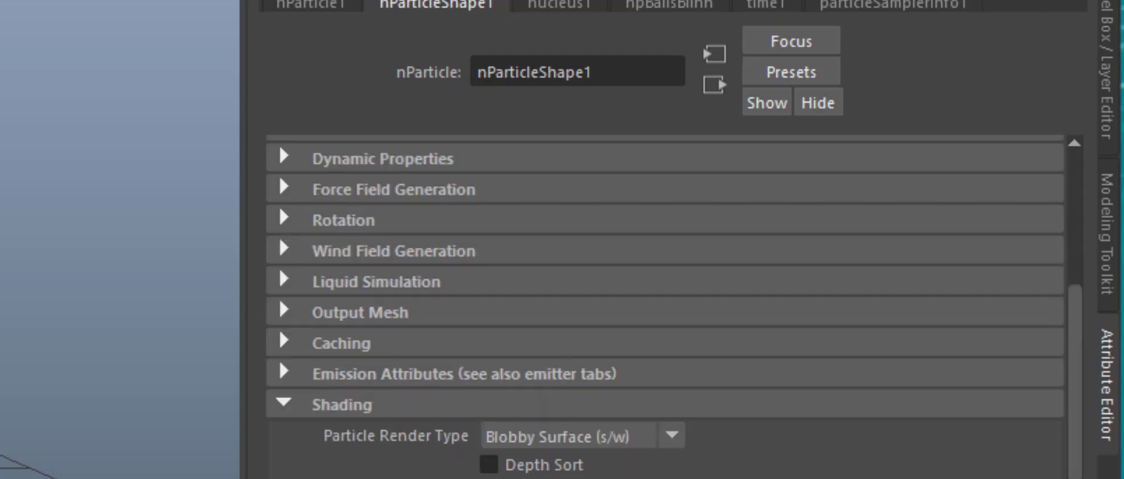
click(285, 401)
click(286, 400)
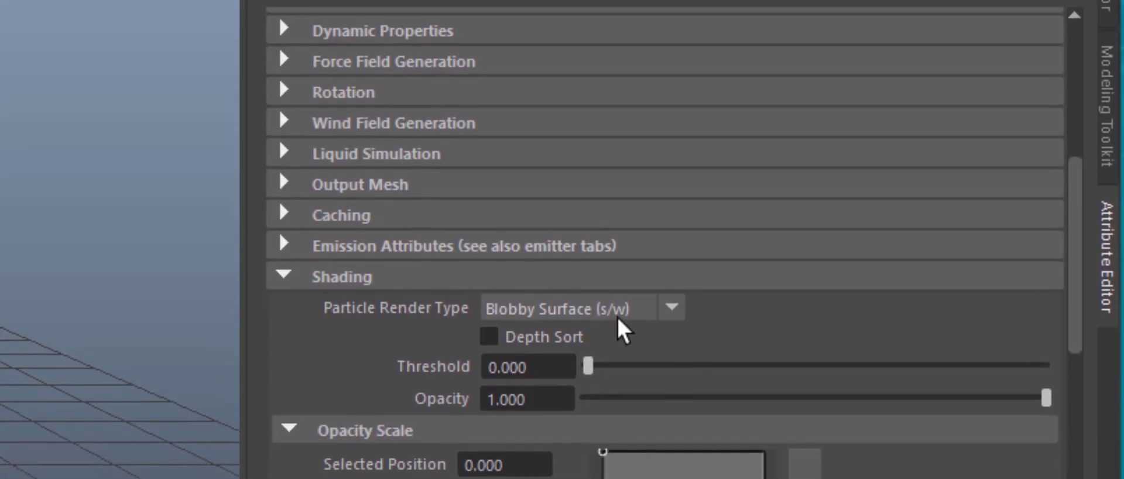
click(672, 292)
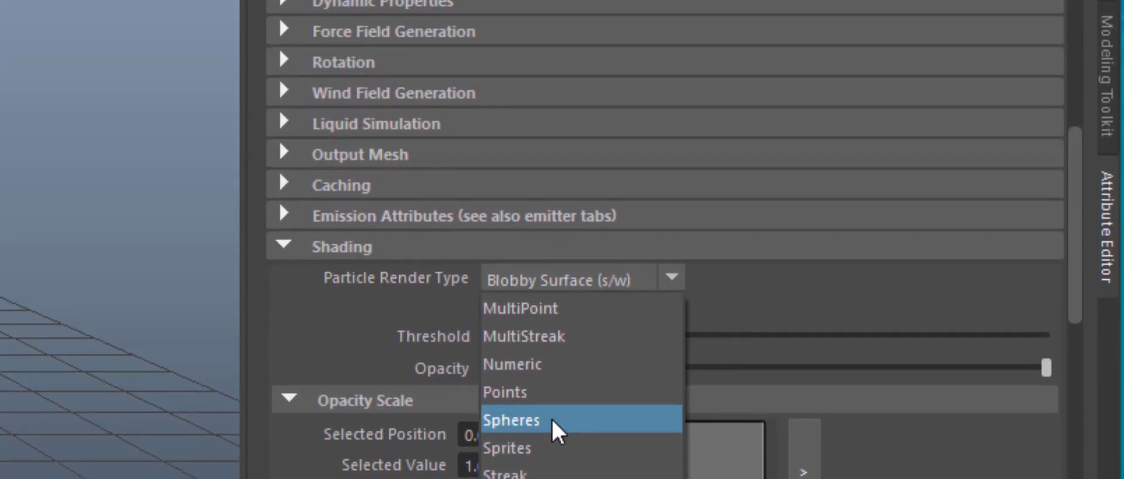
click(553, 420)
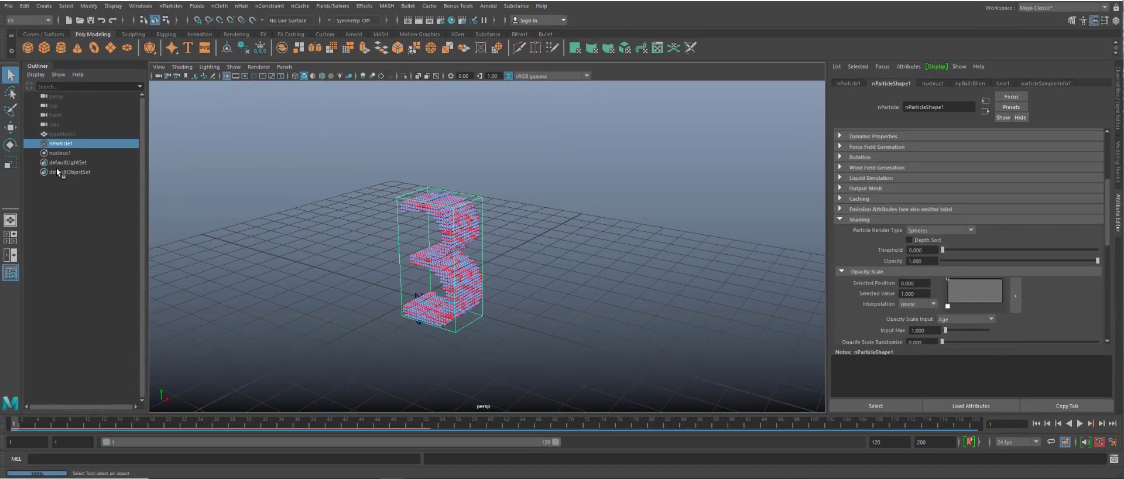
click(1079, 424)
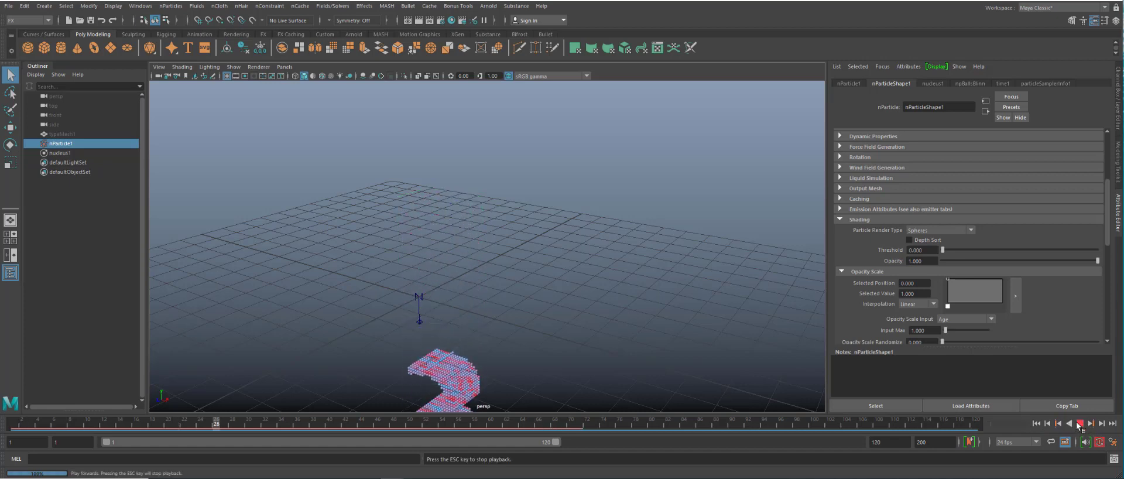
click(1037, 423)
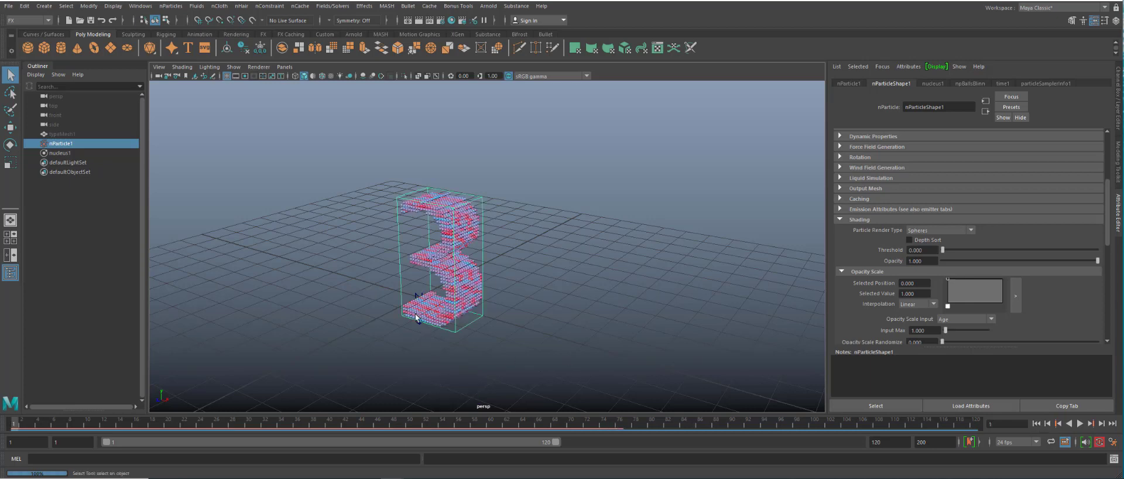
click(62, 133)
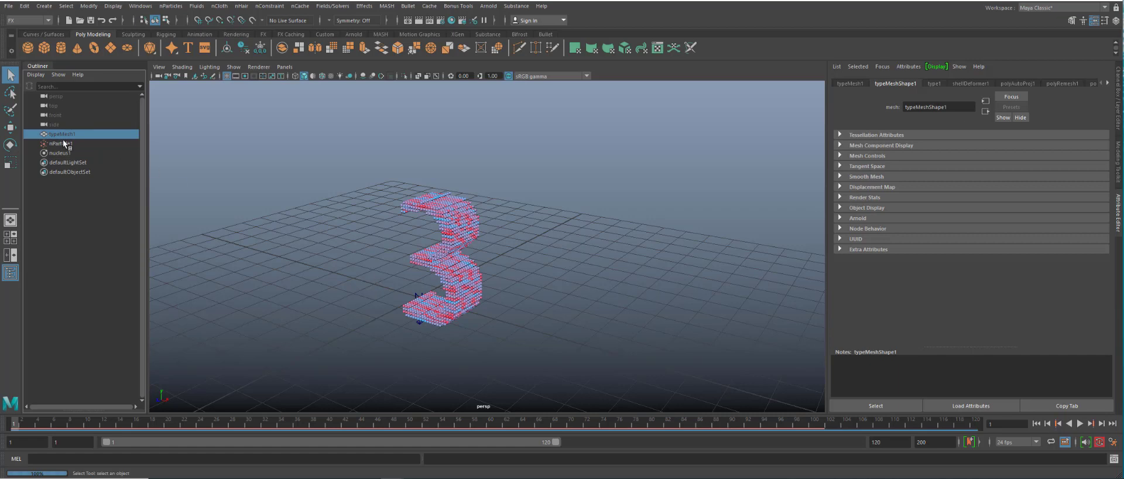
Rotate typeMesh1 about its X axis by roughly -33.6 degrees.
key(r)
key(e)
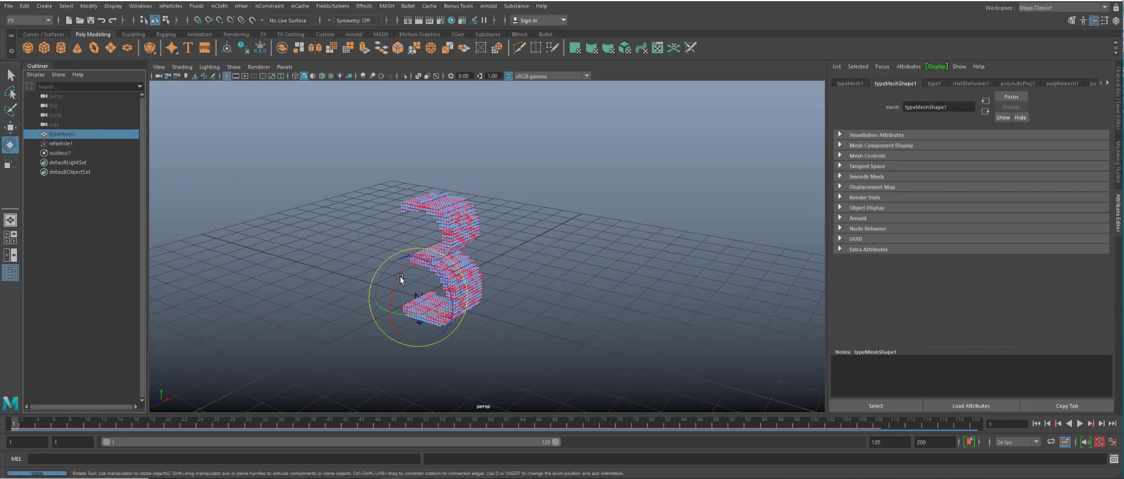
drag(401, 273, 414, 265)
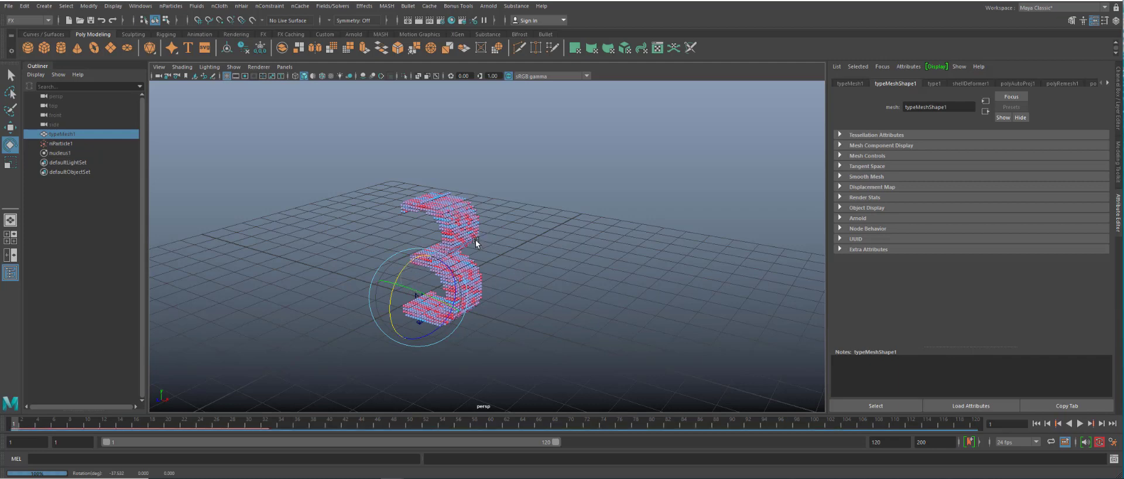
Delete nParticle1 and nucleus1 from the scene.
click(62, 144)
ctrl+click(67, 154)
key(Delete)
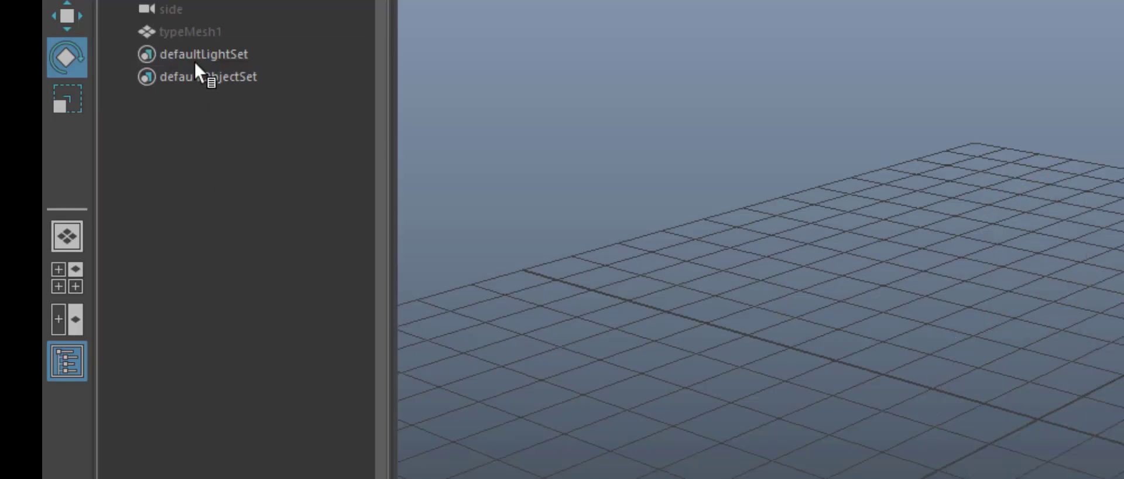
Rotate typeMesh1 onto its back so the 3 lies flat on the grid.
click(201, 33)
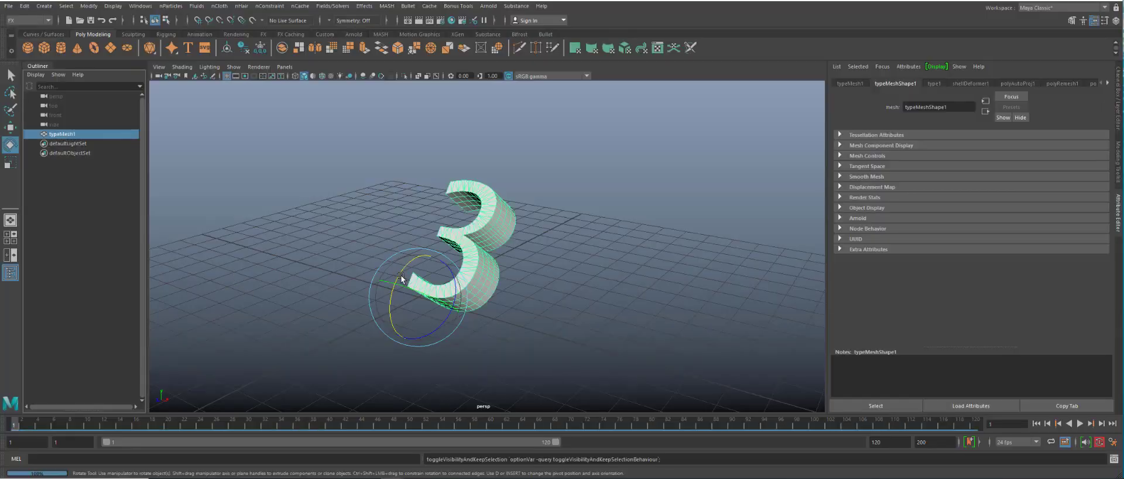
drag(401, 277, 454, 279)
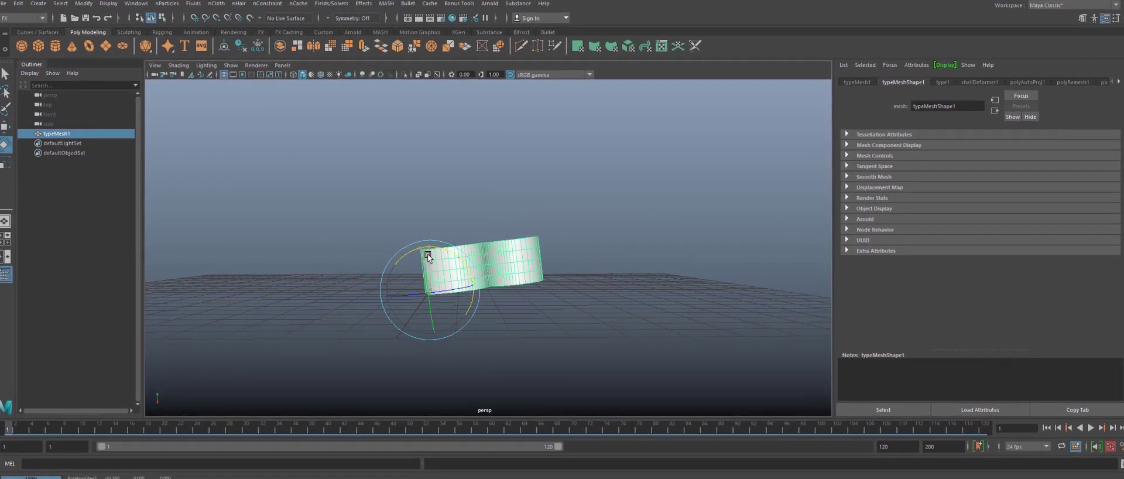
alt+drag(533, 336, 613, 367)
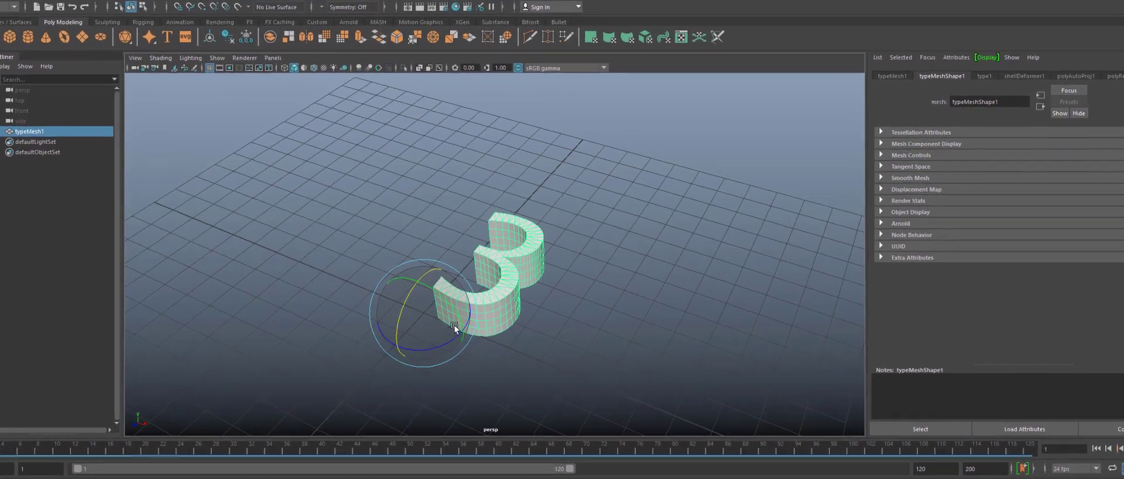
key(w)
alt+drag(416, 291, 542, 367)
mouse_move(563, 399)
alt+mouse_down()
mouse_move(554, 405)
mouse_move(604, 363)
mouse_move(578, 389)
alt+mouse_up()
alt+drag(610, 432, 566, 258)
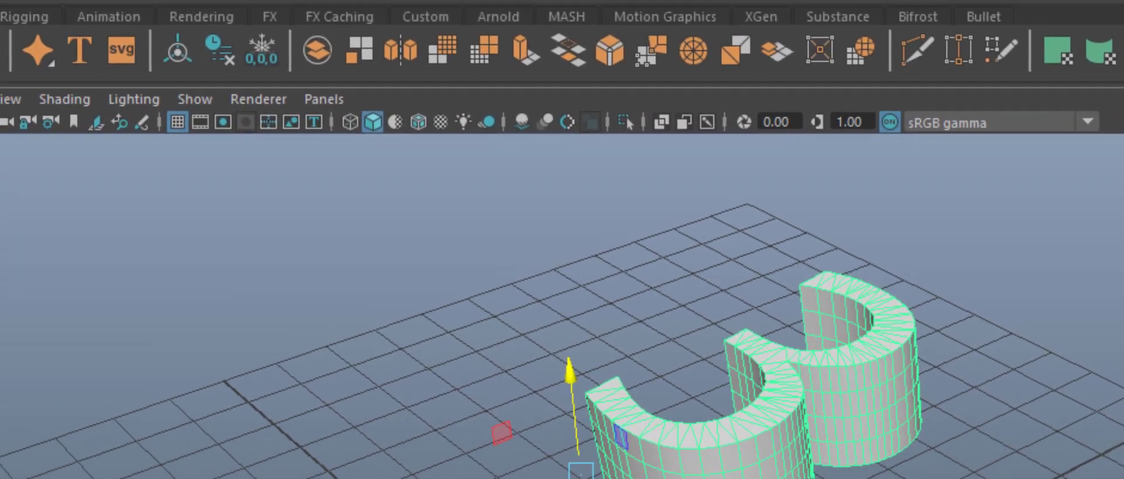
Fill the flat 3 with nParticles and hide typeMesh1.
click(114, 7)
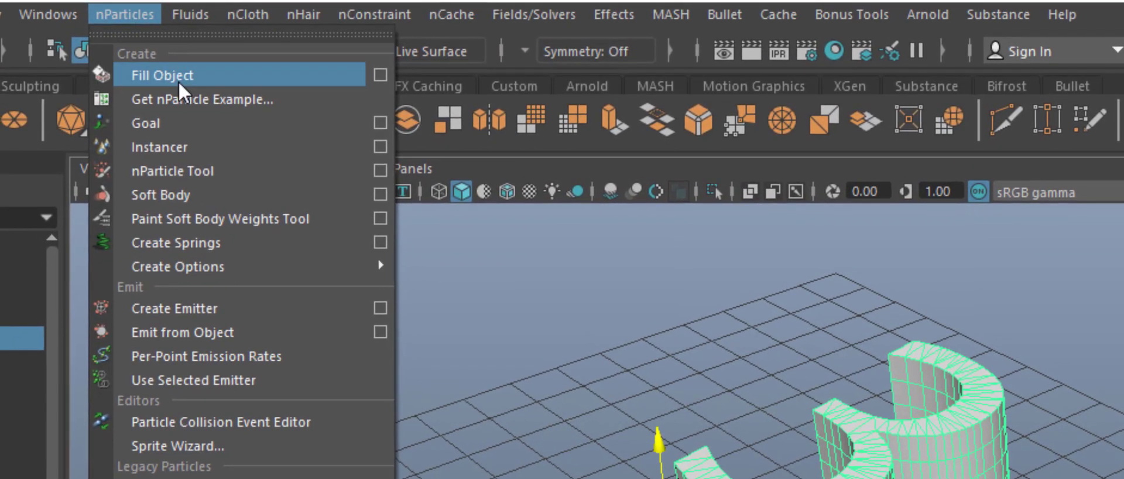
click(179, 82)
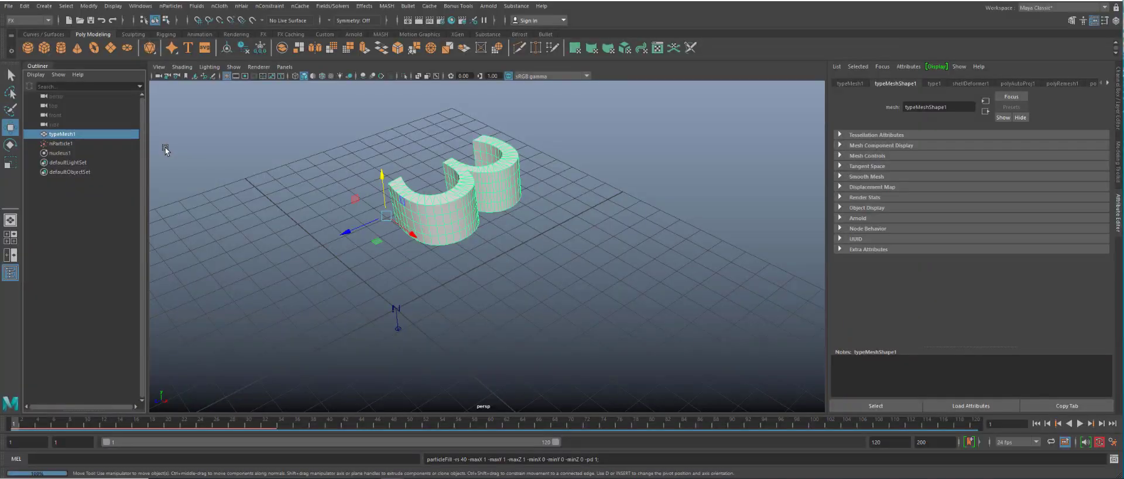
key(h)
alt+drag(494, 321, 471, 319)
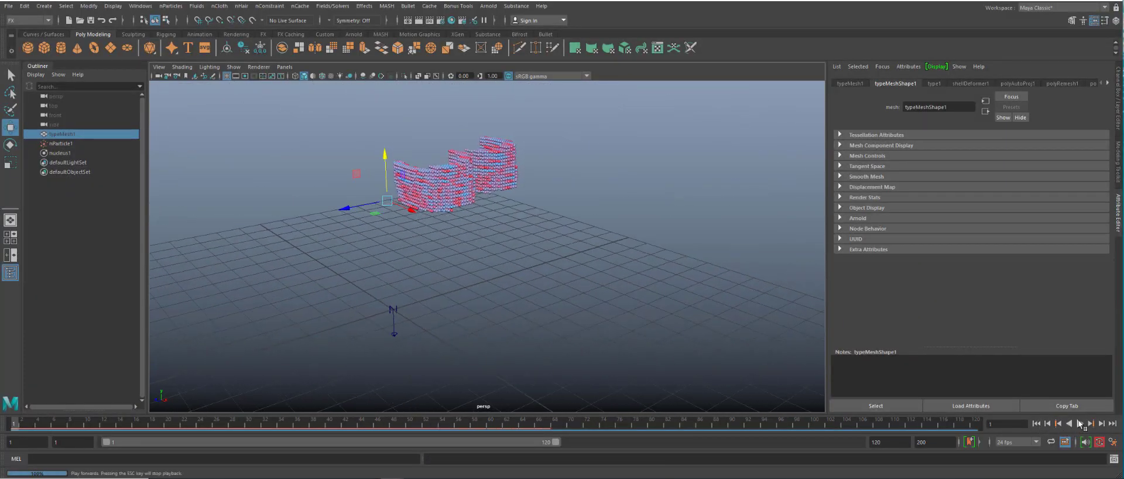
Play the simulation to frame 33, then rewind to frame 1.
click(1080, 423)
click(1080, 423)
click(1036, 423)
alt+drag(493, 292, 505, 309)
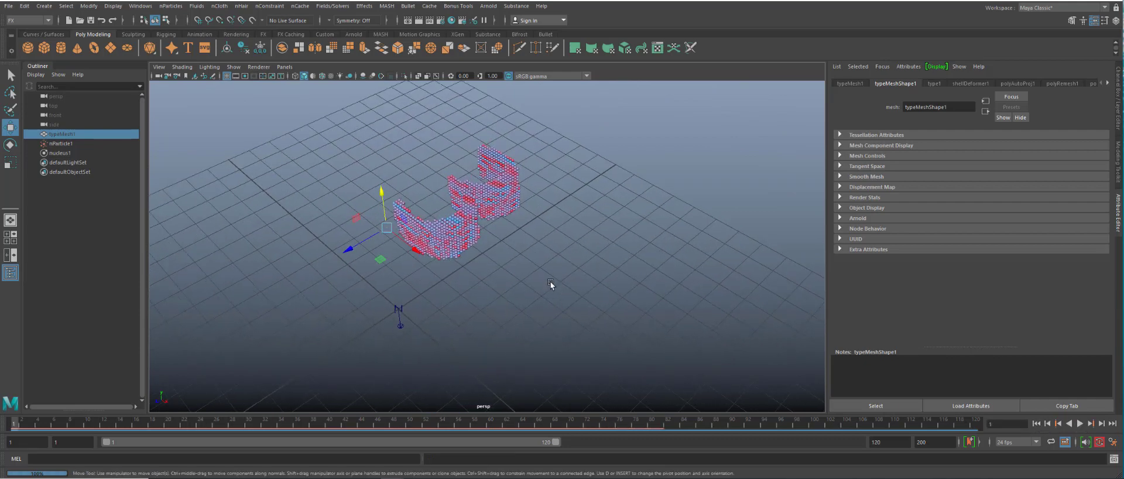
Duplicate typeMesh1 and lower the copy, typeMesh2, beneath the particle-filled 3.
click(64, 134)
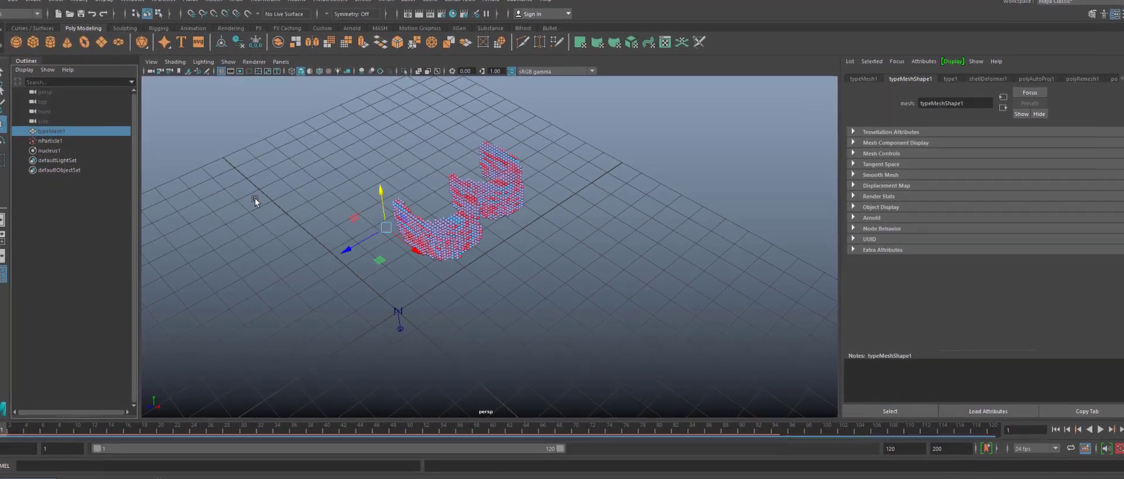
key(ctrl+d)
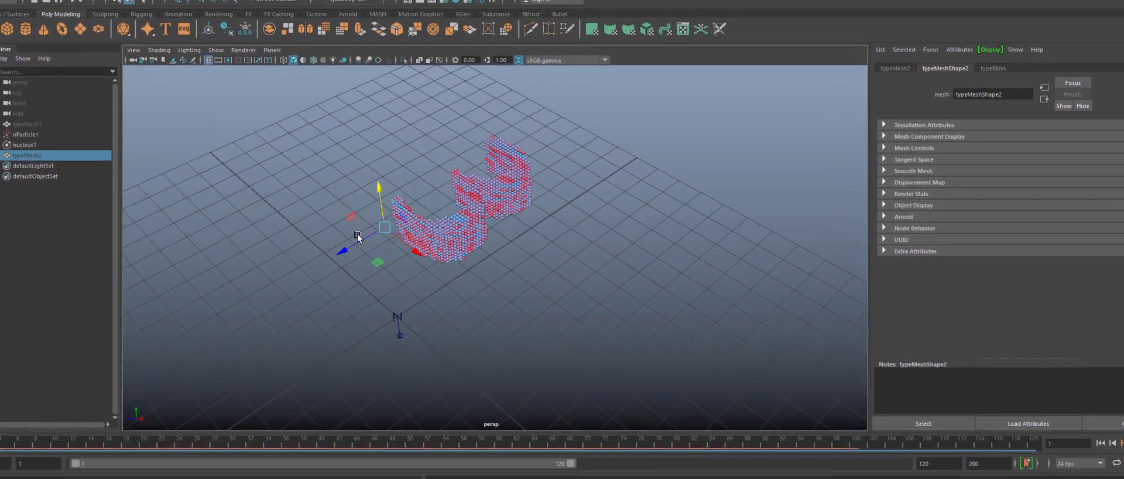
drag(379, 192, 392, 269)
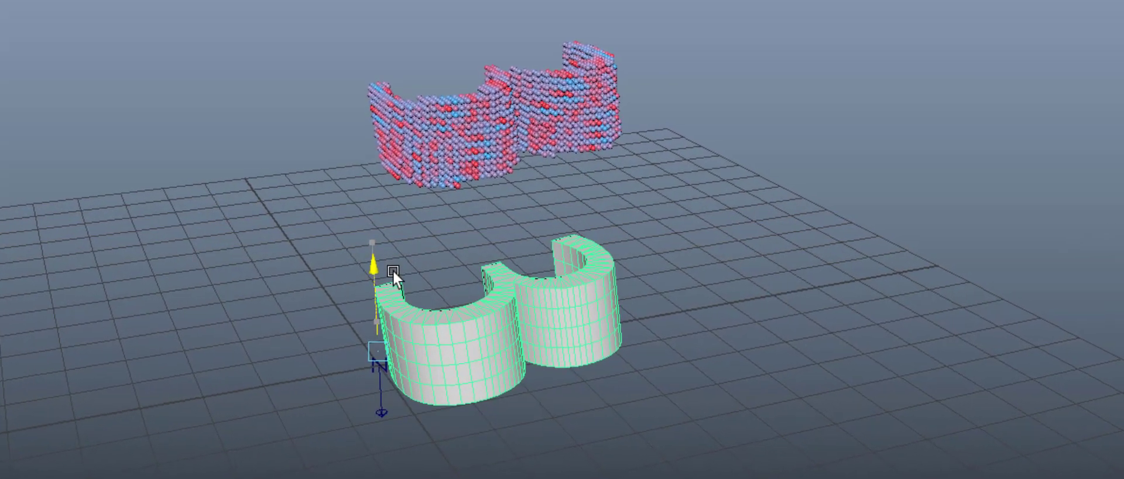
alt+drag(760, 394, 623, 366)
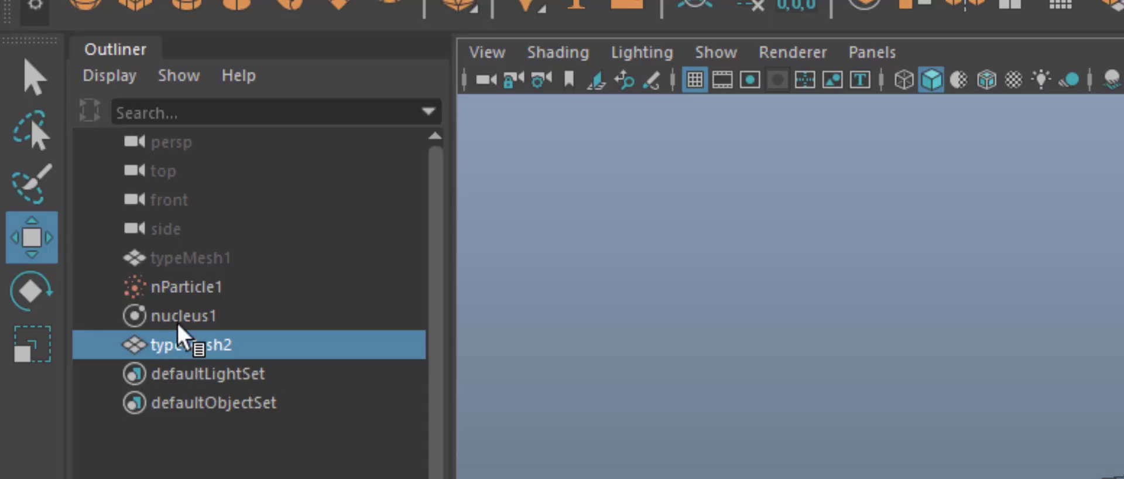
Add the nParticles to the selection and turn the lowered 3 into passive collider nRigid1.
ctrl+click(192, 278)
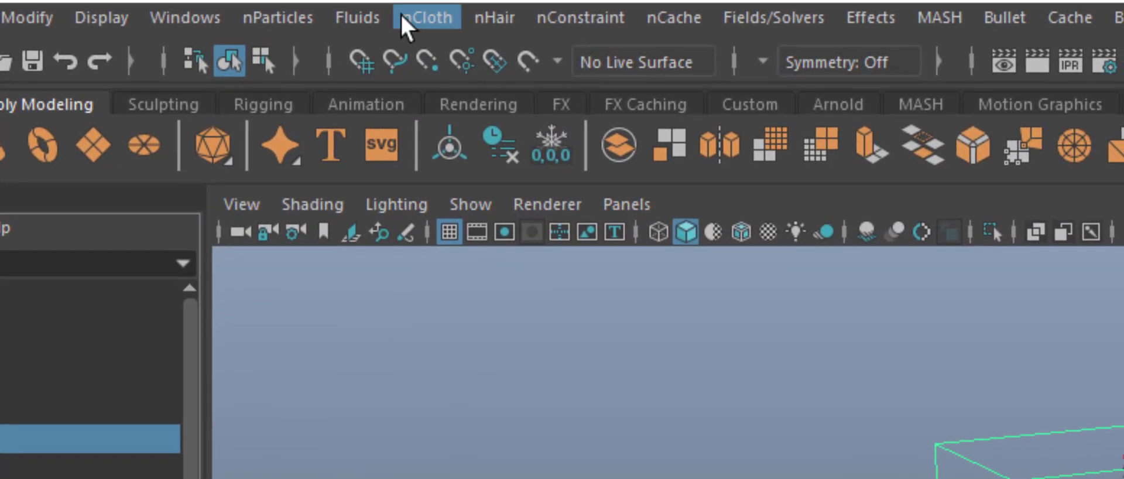
click(439, 1)
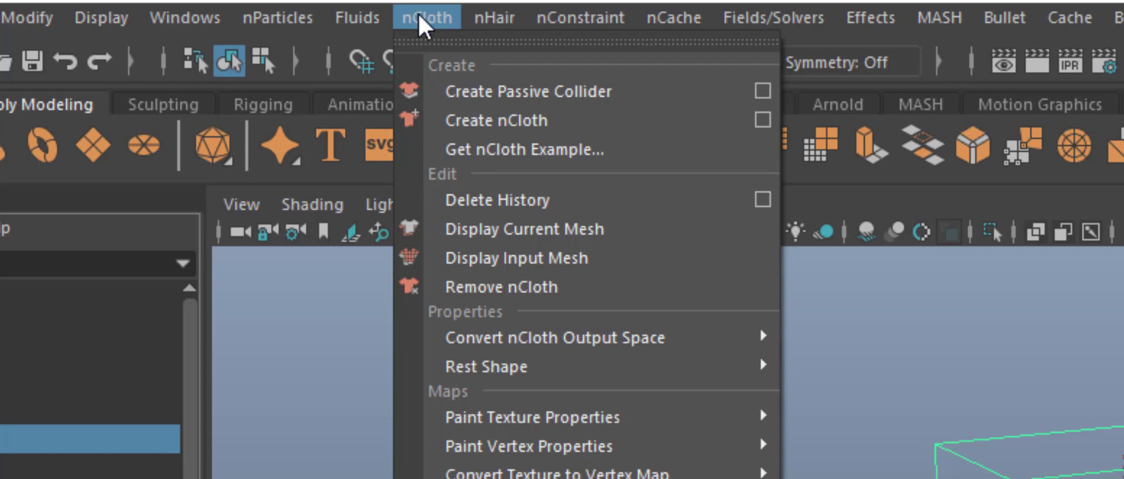
mouse_move(276, 21)
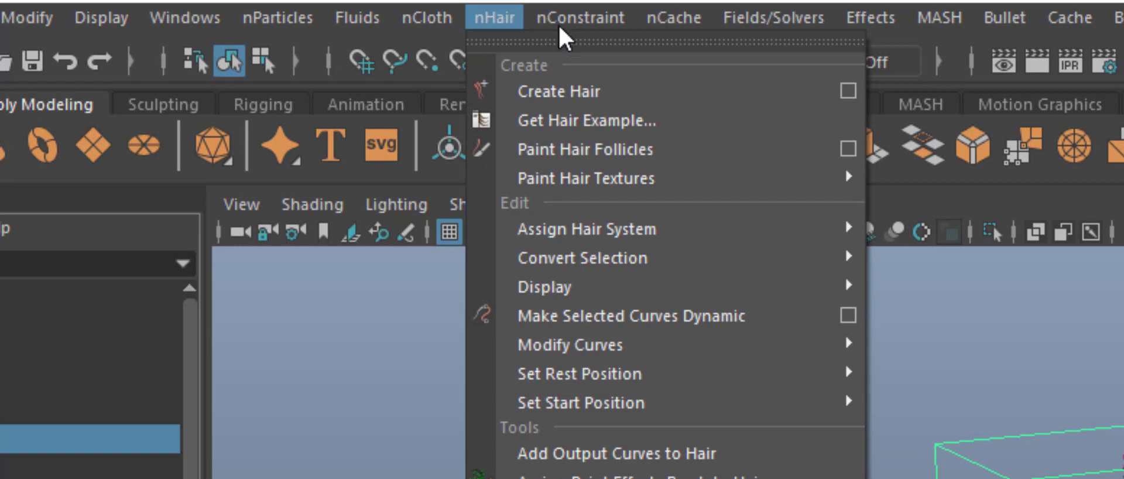
mouse_move(405, 17)
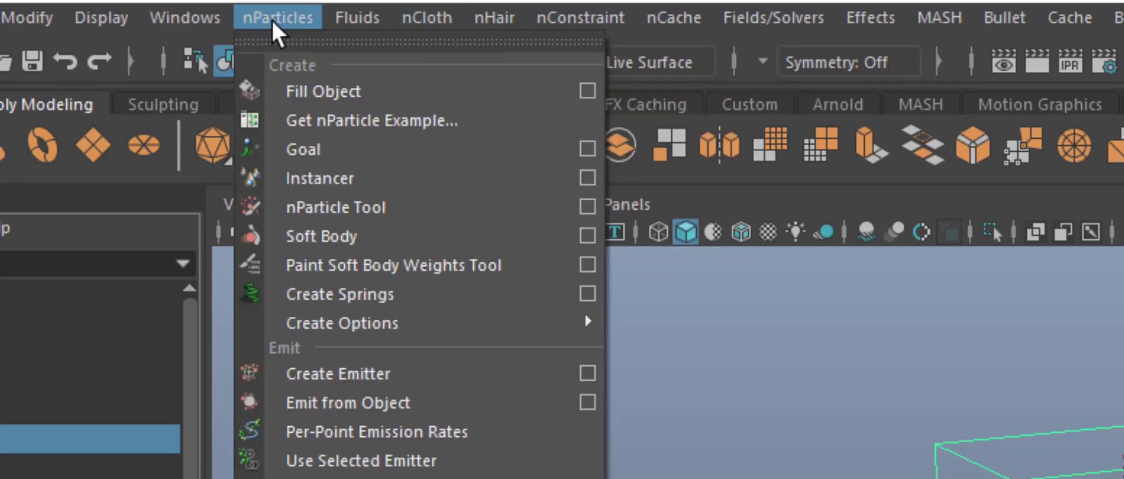
mouse_move(444, 21)
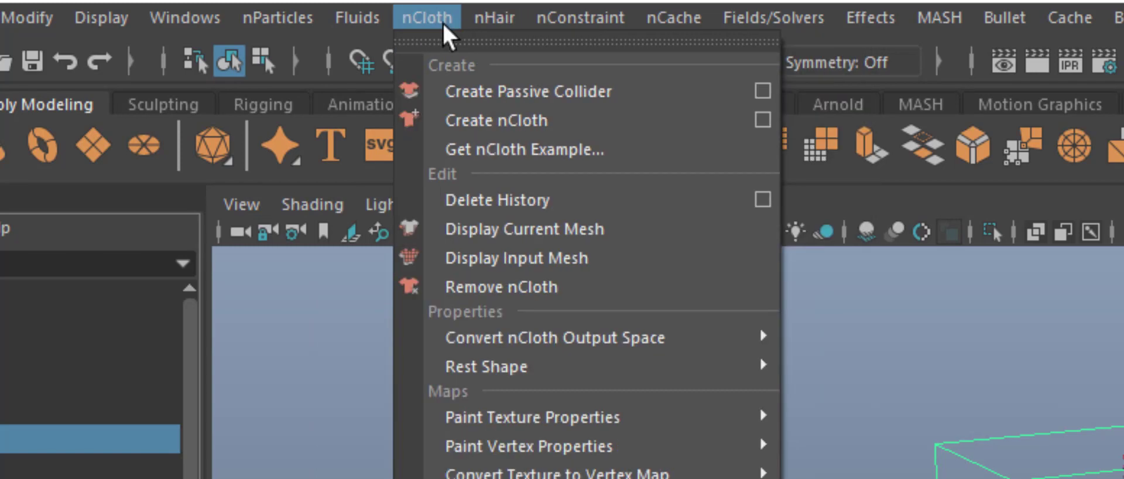
click(553, 91)
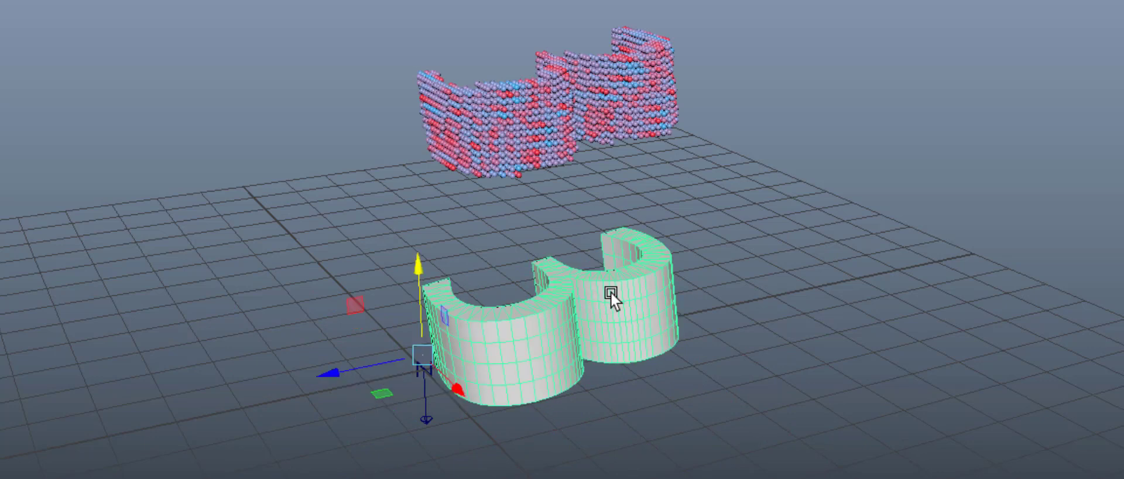
Switch the collider 3 to face selection and tumble to a low side view of it.
right_click(620, 270)
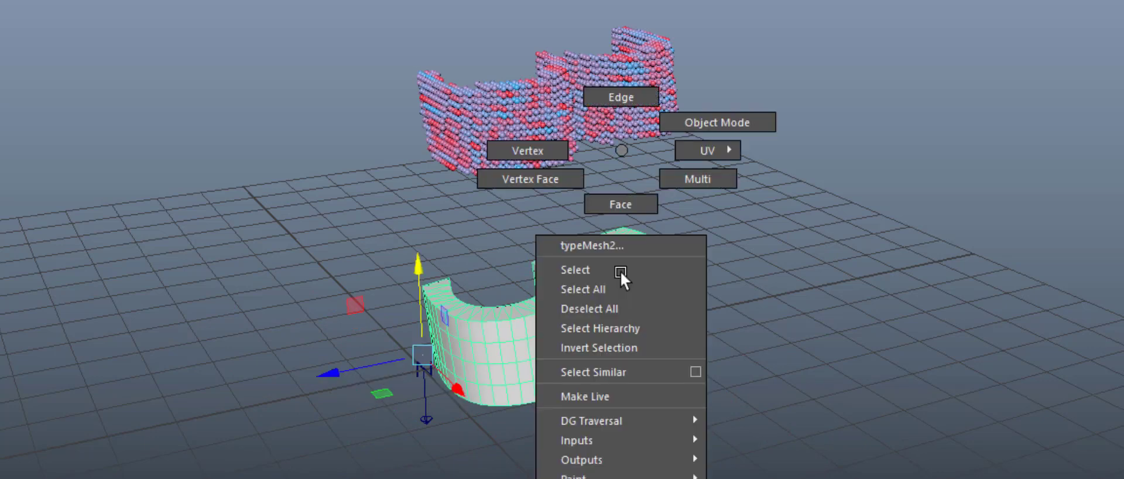
click(620, 204)
alt+drag(601, 444, 538, 402)
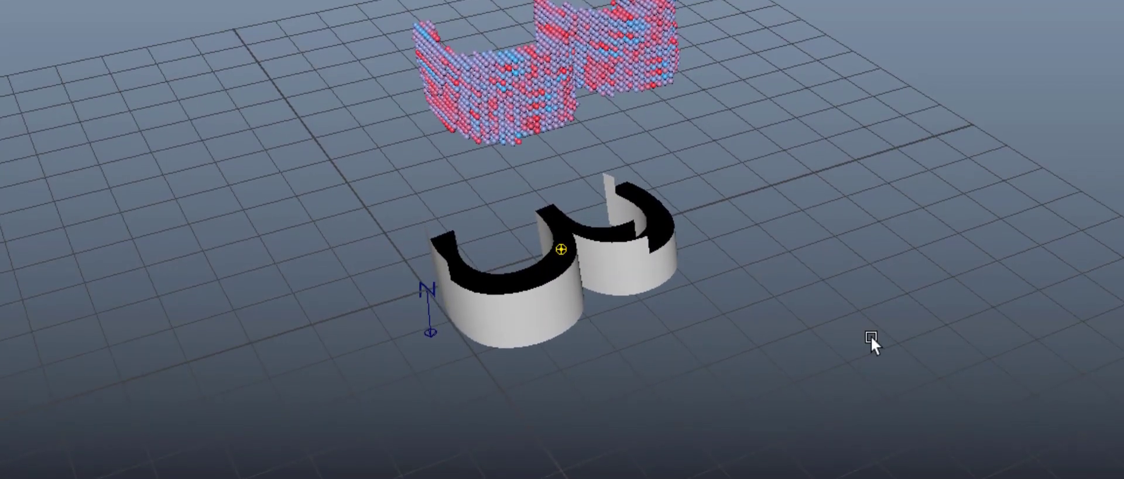
Rewind and play the simulation, watching the particles drop into the open-topped 3.
alt+drag(870, 335, 878, 477)
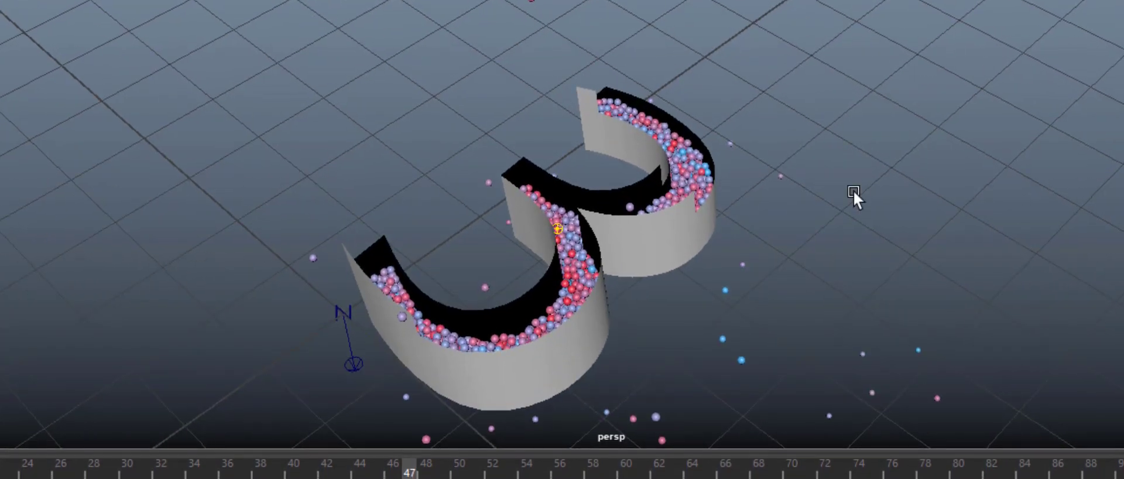
key(alt+shift+v)
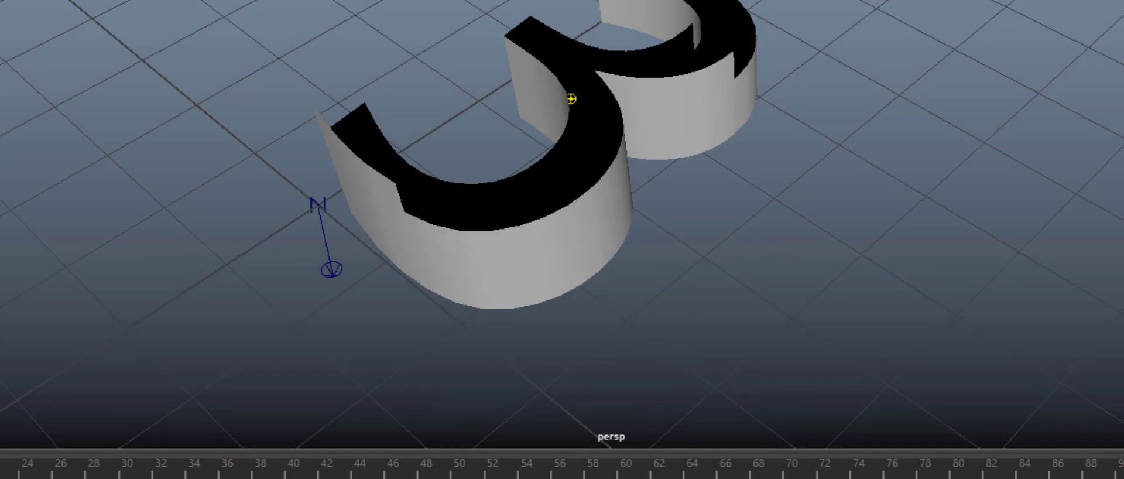
key(alt+v)
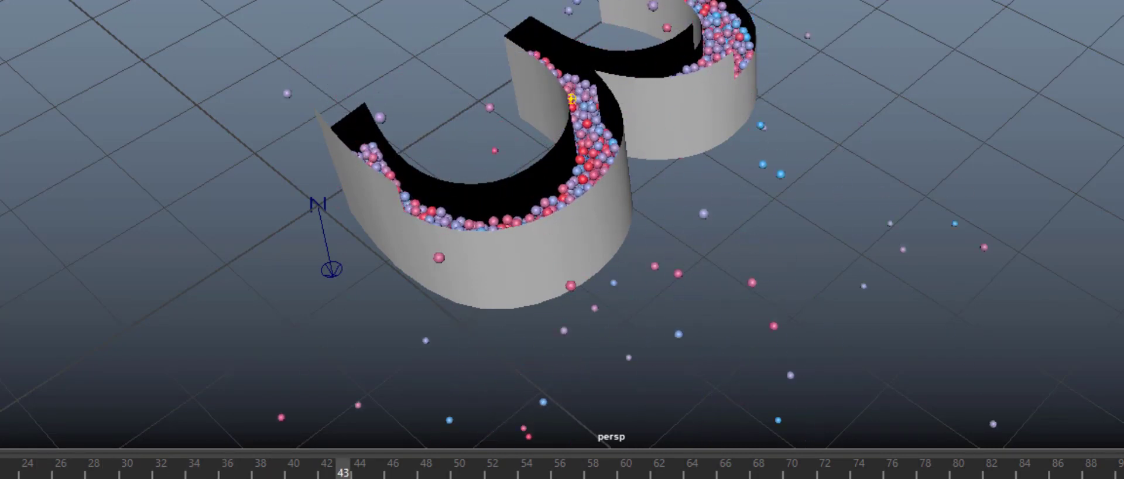
alt+drag(586, 157, 682, 202)
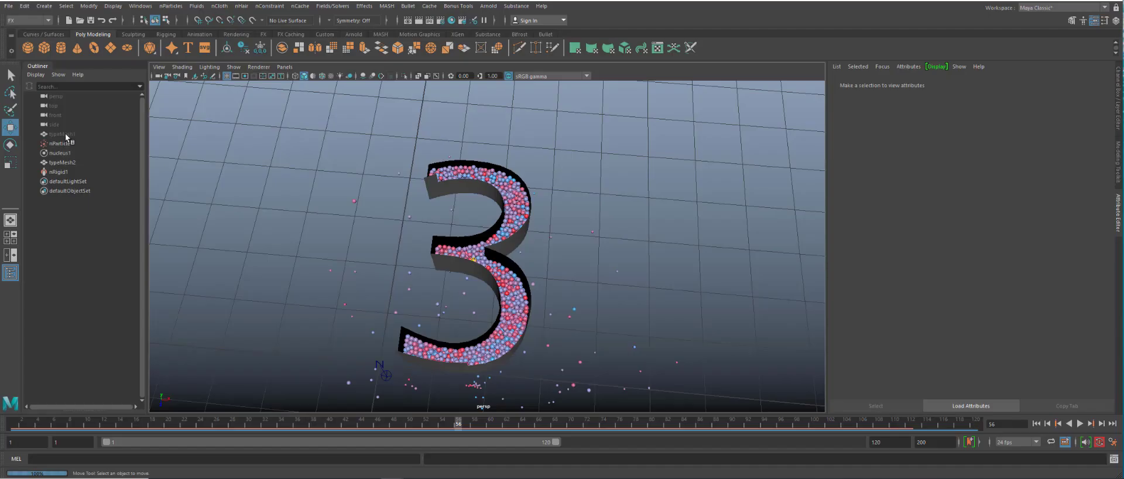
Enable Self Collide in nParticle1's Collisions settings and replay the simulation from frame 1.
click(61, 143)
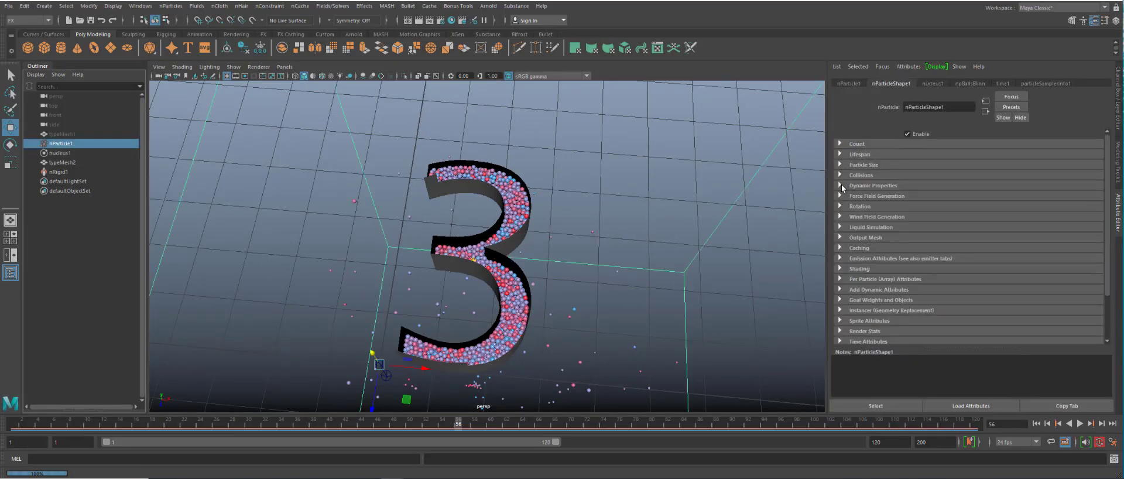
click(840, 175)
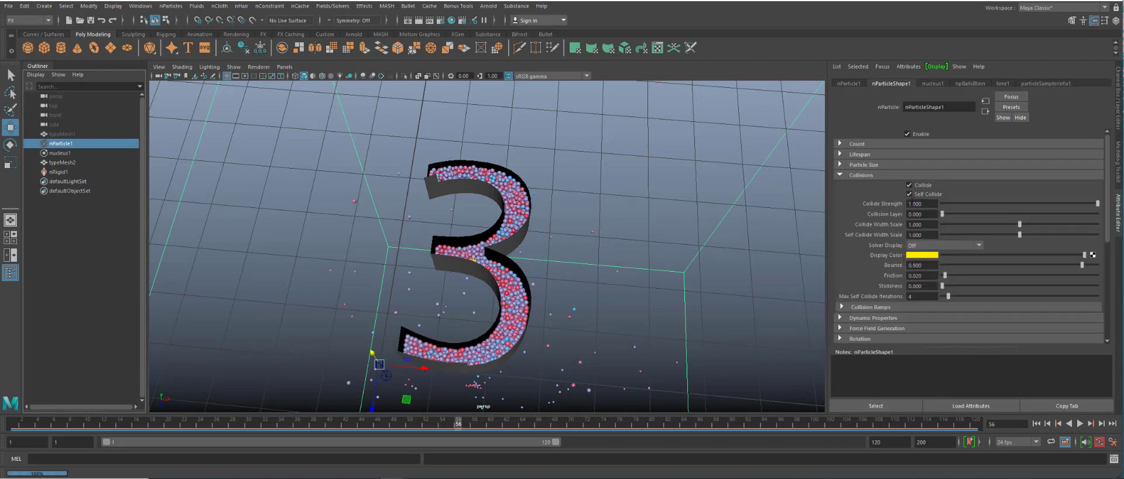
click(910, 194)
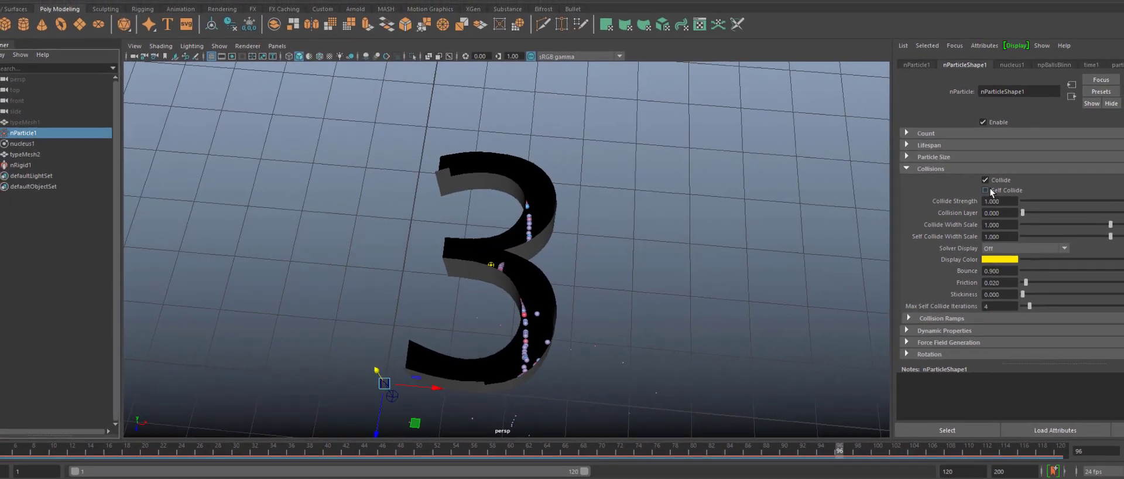
click(963, 192)
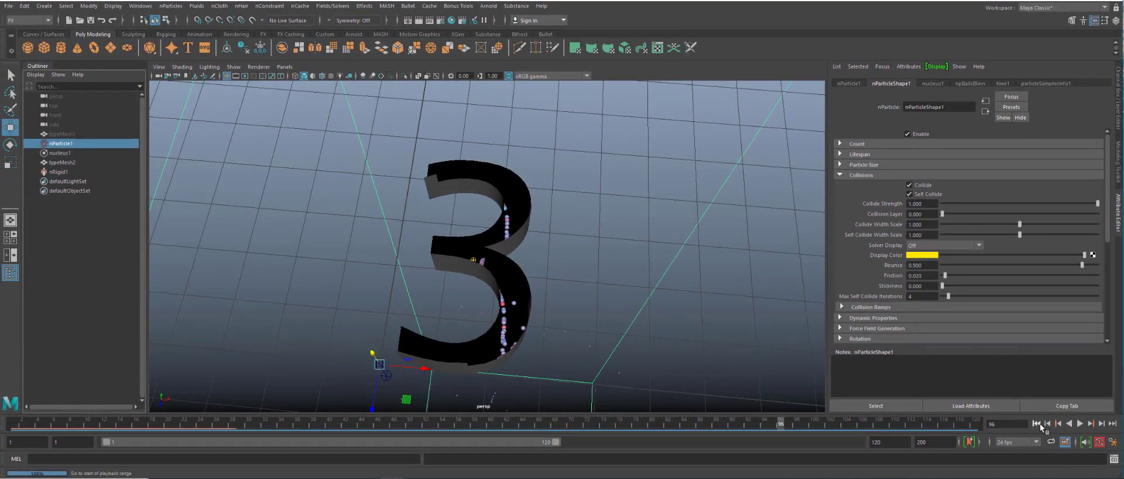
click(1040, 423)
click(1080, 424)
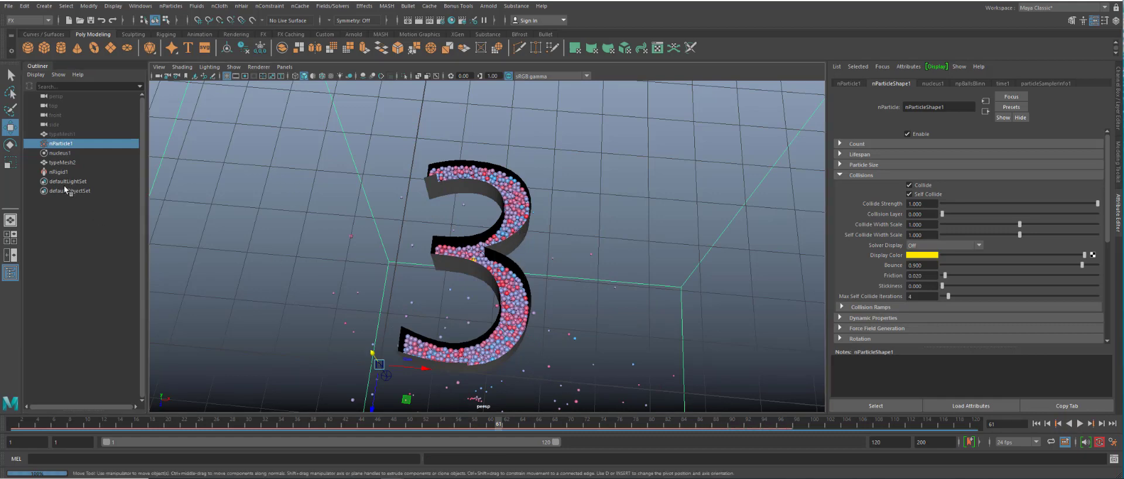
Hide typeMesh2, replay from frame 1, and orbit around the solid particle 3.
click(71, 163)
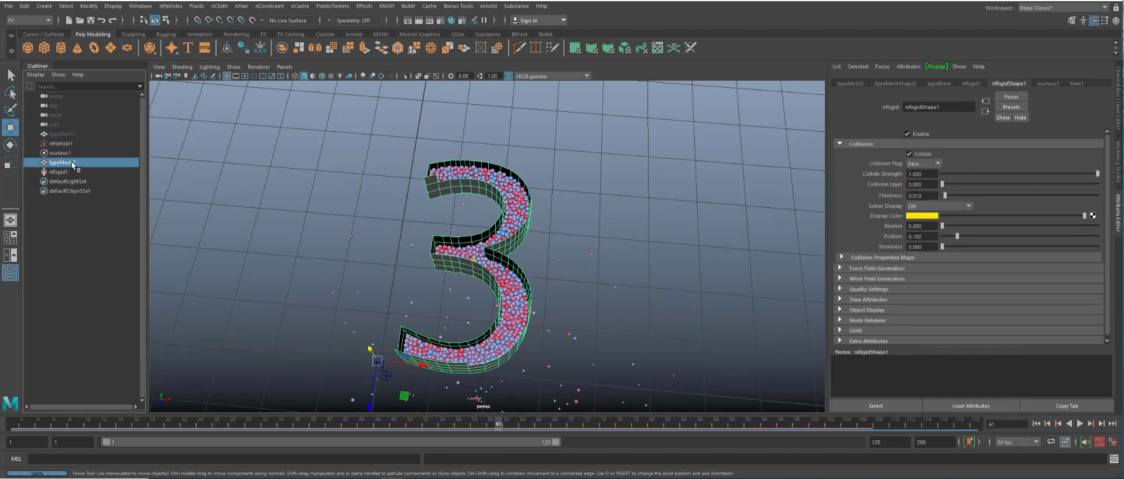
key(h)
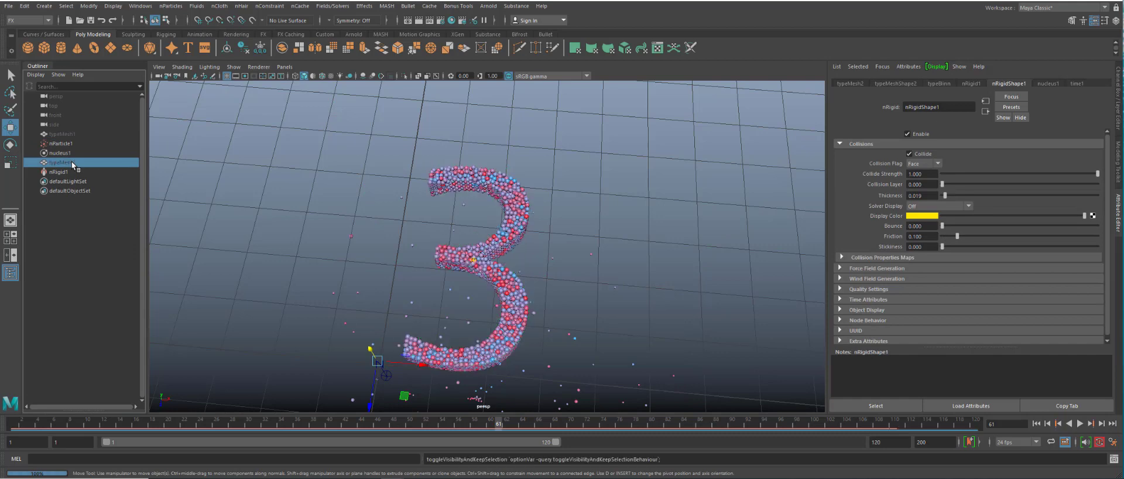
click(1038, 424)
click(1080, 423)
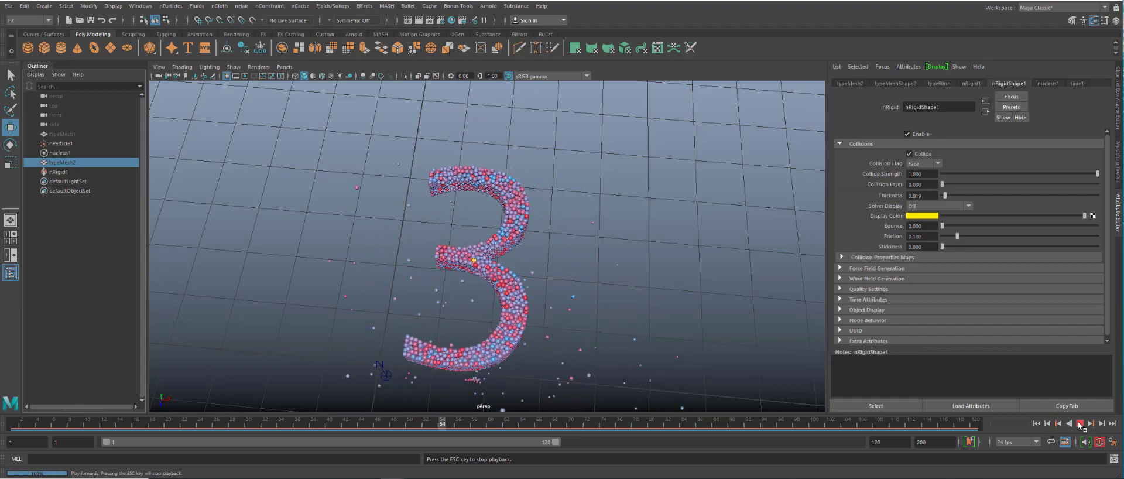
alt+drag(771, 326, 692, 289)
mouse_move(585, 313)
alt+mouse_down()
mouse_move(591, 293)
mouse_move(601, 307)
alt+mouse_up()
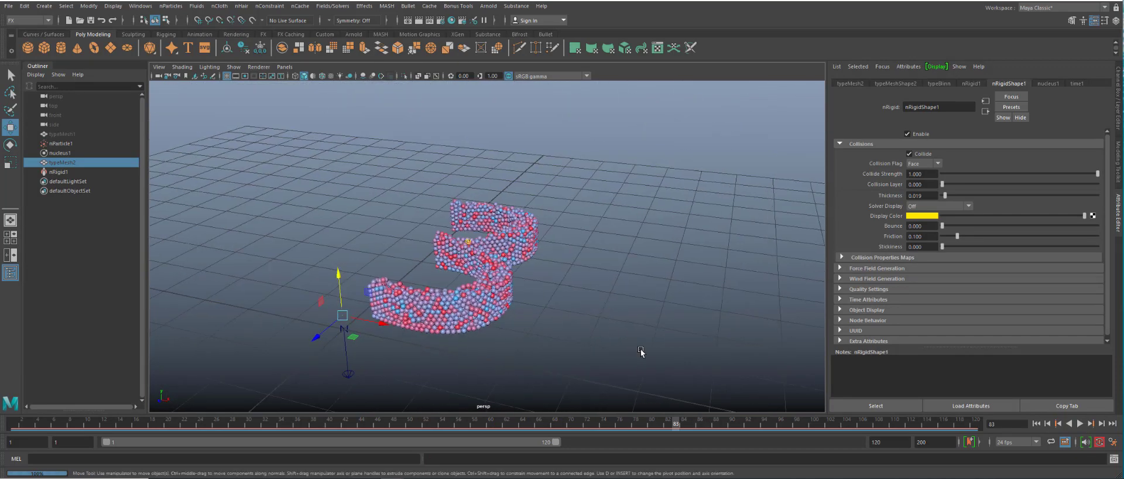